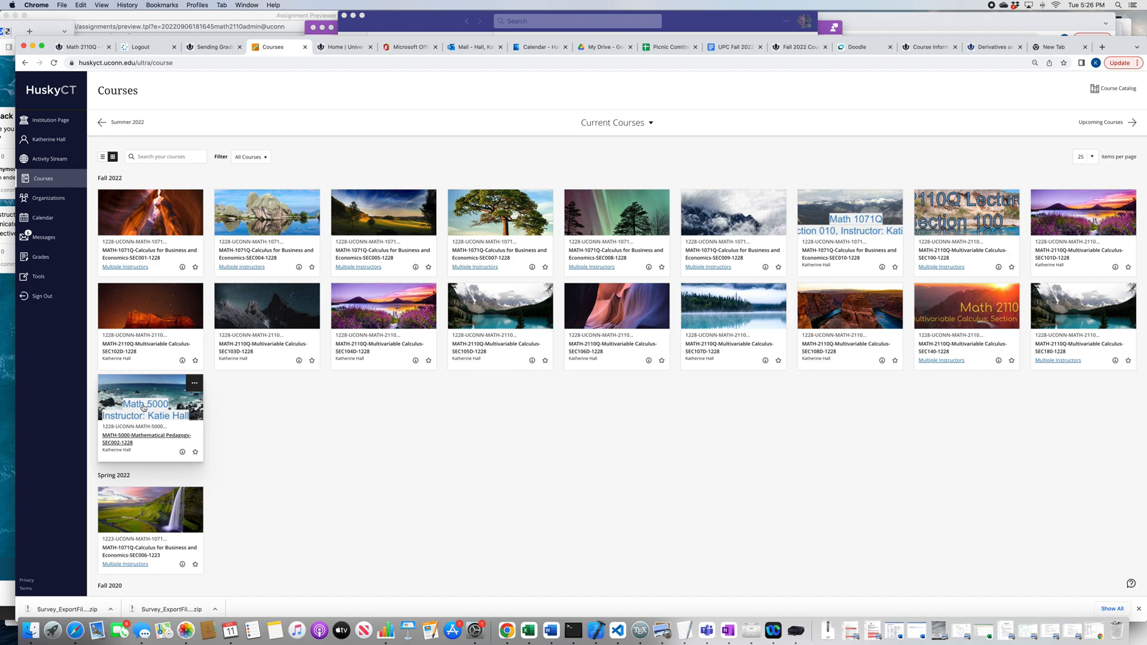
Step: Start the Mid-semester Feedback survey preview from the Mid-Semester Feedback folder in the MATH-5000 Mathematical Pedagogy course content
{"action": "left_click", "coordinate": [143, 408]}
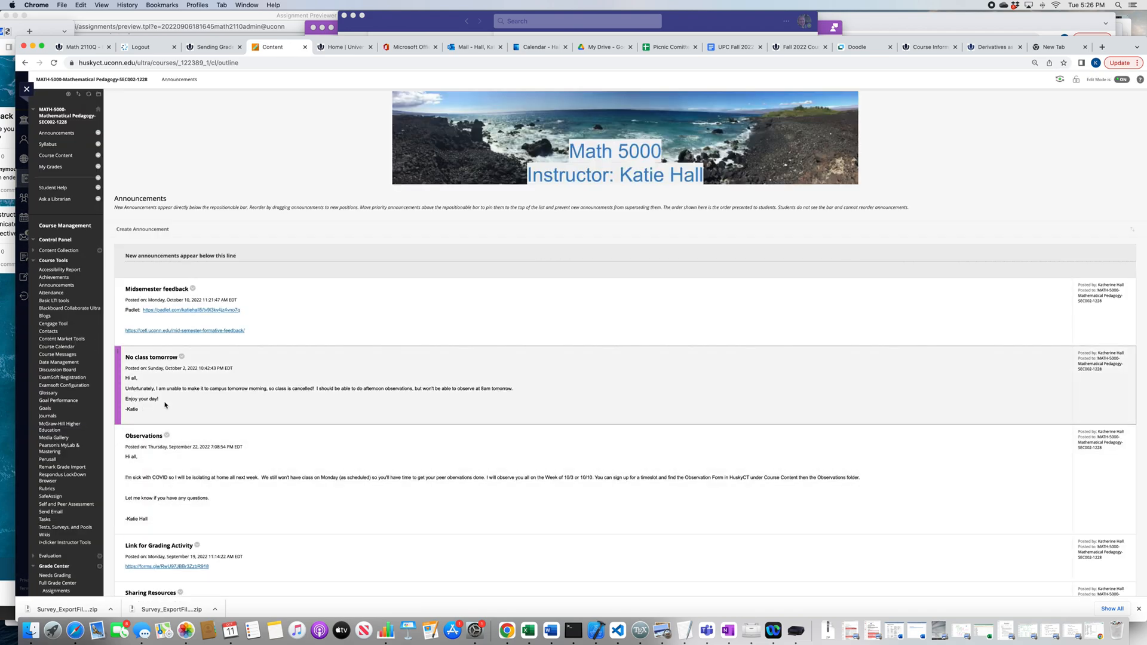
{"action": "left_click", "coordinate": [59, 158]}
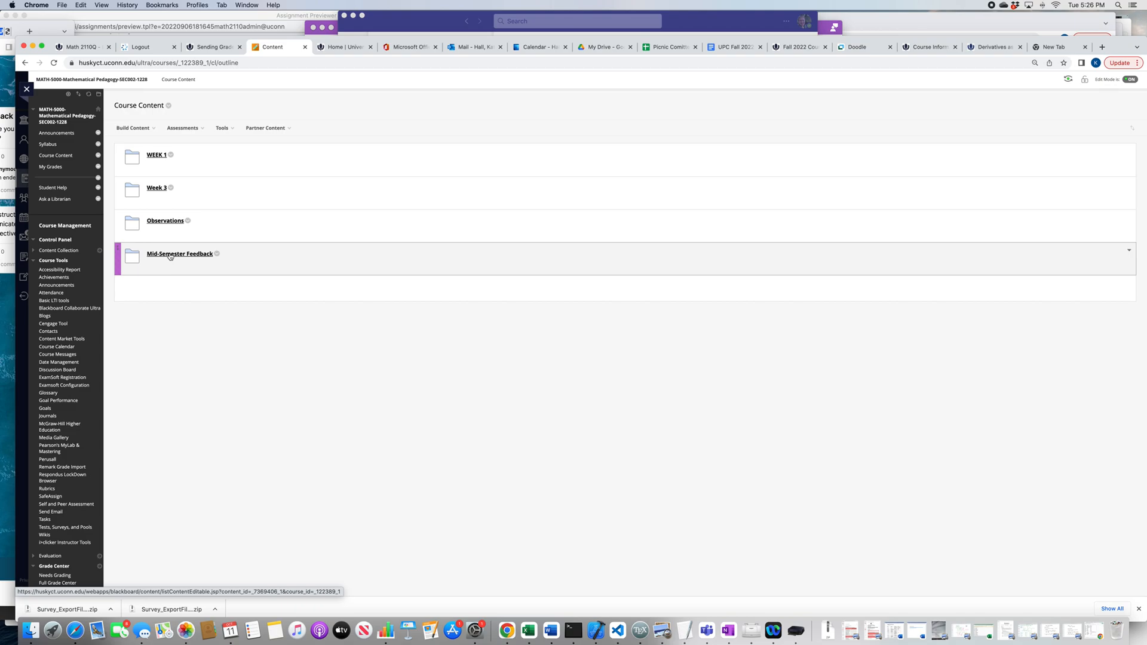
{"action": "left_click", "coordinate": [170, 255]}
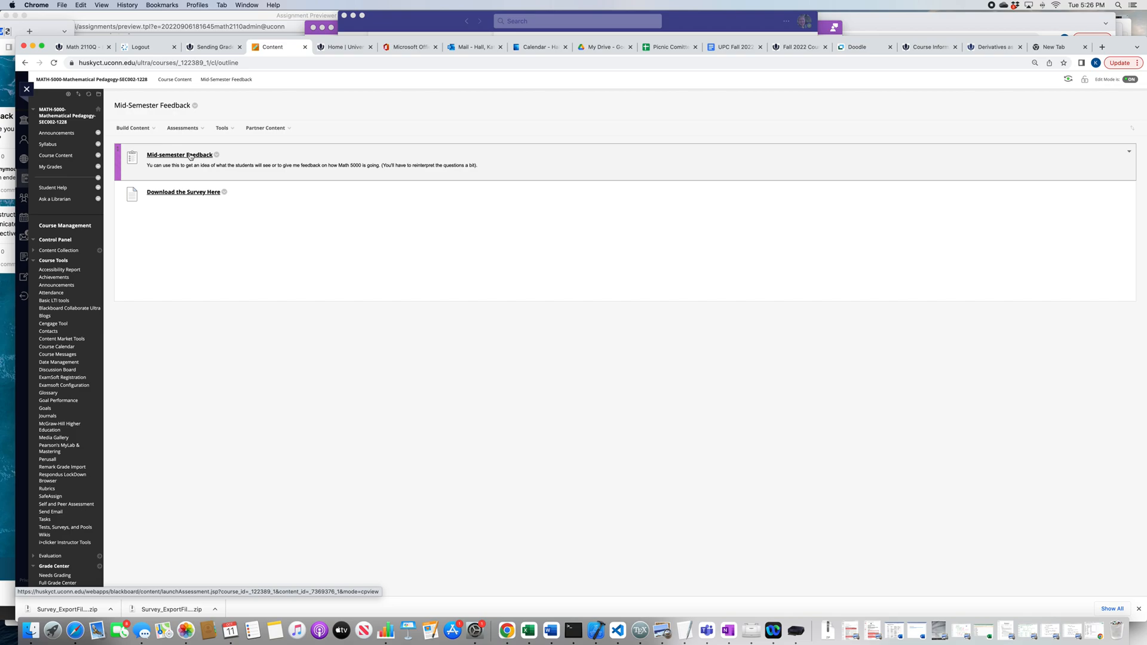
{"action": "left_click", "coordinate": [190, 155]}
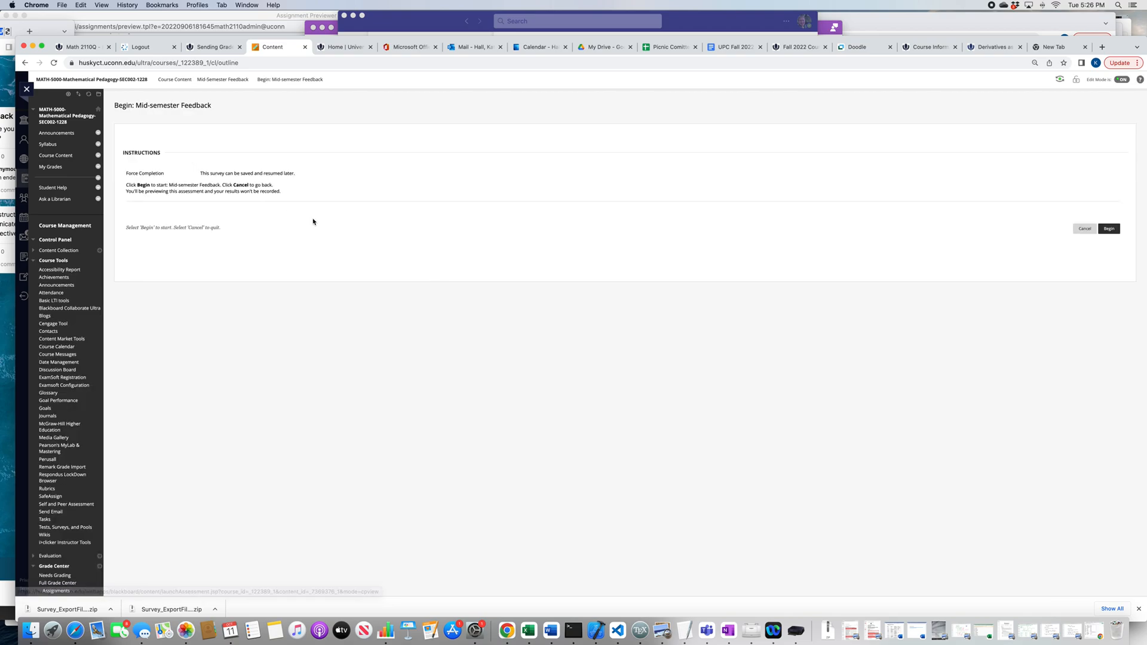
{"action": "left_click", "coordinate": [1108, 230]}
Step: Examine the Mid-semester Feedback survey's multiple-choice and open-ended questions through Question 13
{"action": "scroll", "coordinate": [536, 250], "scroll_direction": "down", "scroll_amount": 1}
{"action": "scroll", "coordinate": [536, 249], "scroll_direction": "down", "scroll_amount": 1}
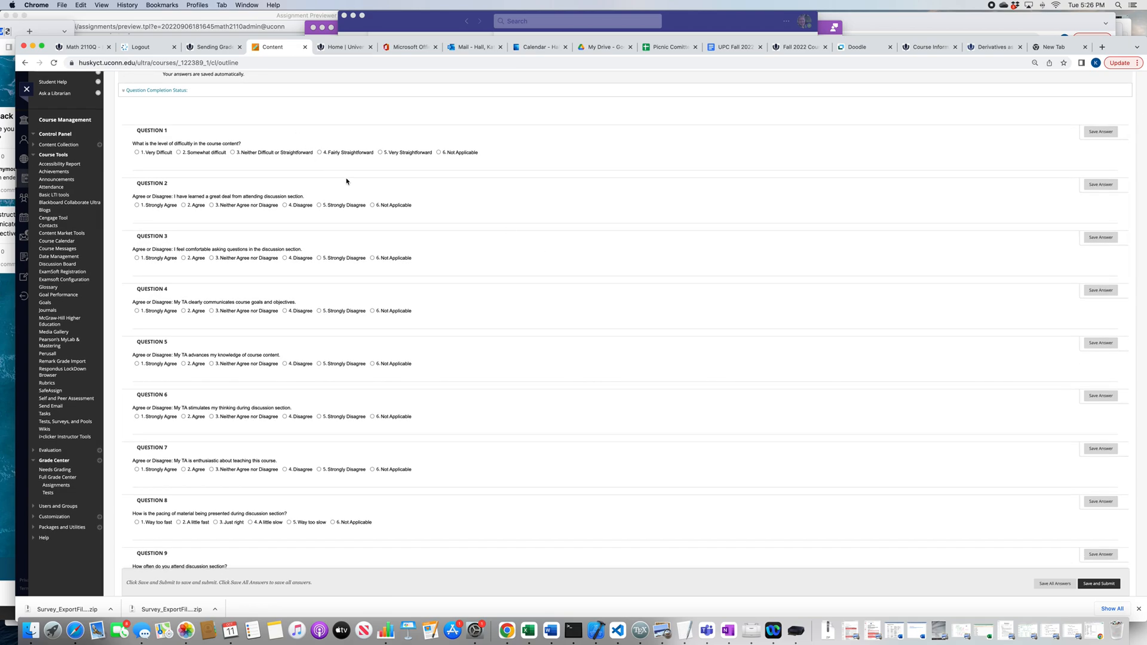
{"action": "scroll", "coordinate": [347, 179], "scroll_direction": "down", "scroll_amount": 2}
{"action": "scroll", "coordinate": [347, 181], "scroll_direction": "down", "scroll_amount": 5}
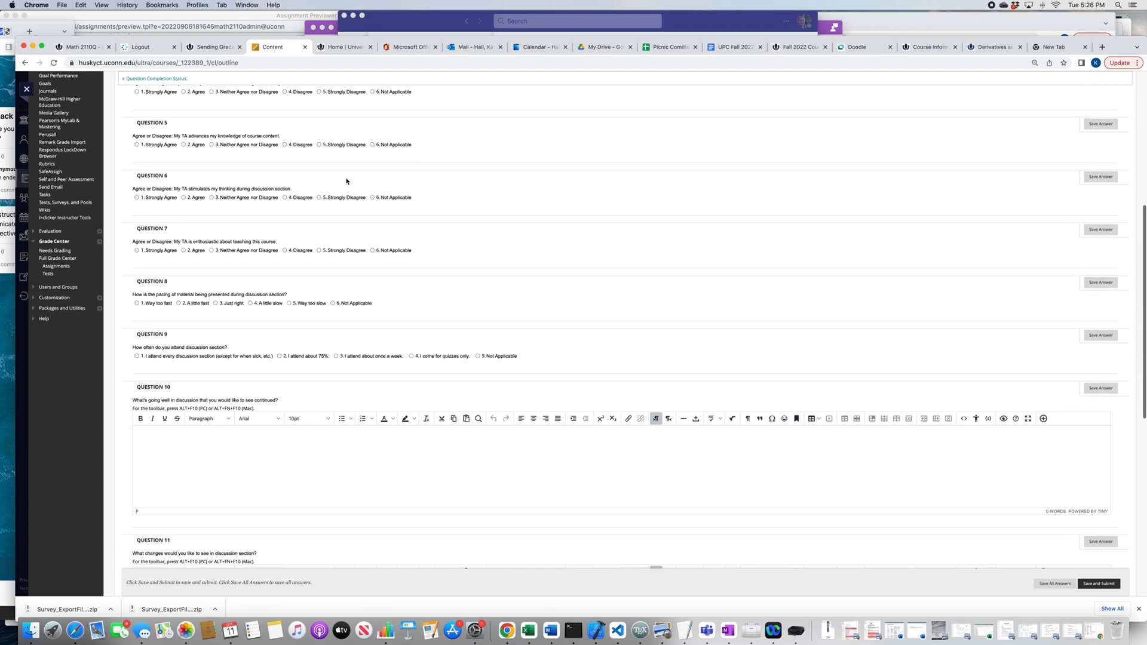
{"action": "scroll", "coordinate": [347, 181], "scroll_direction": "down", "scroll_amount": 3}
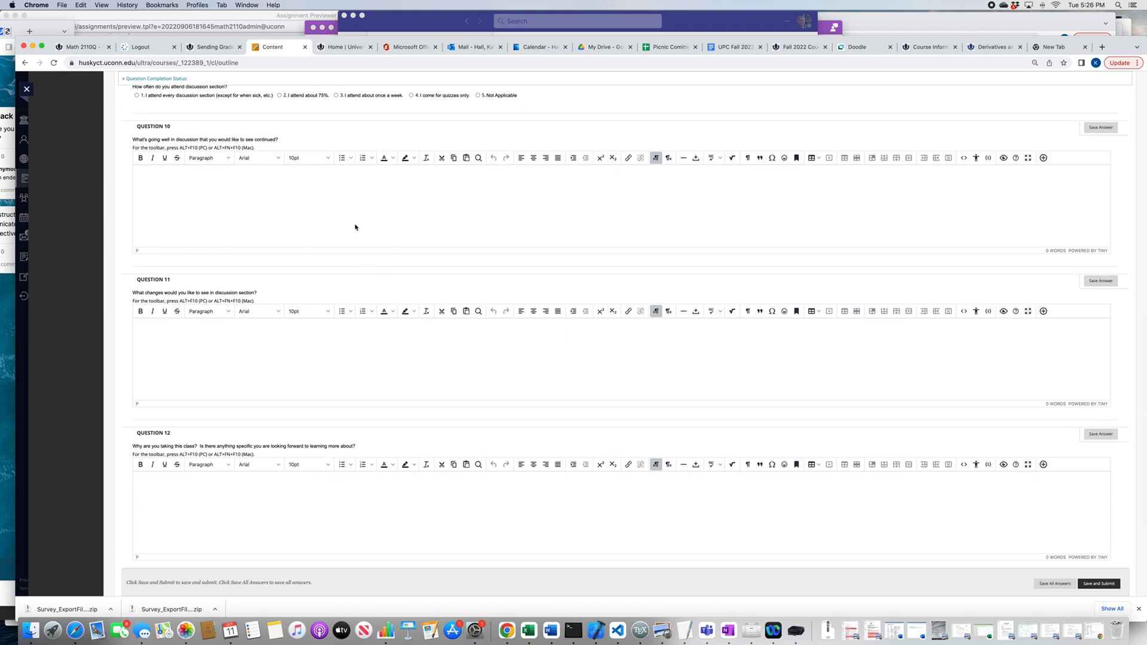
{"action": "scroll", "coordinate": [355, 226], "scroll_direction": "down", "scroll_amount": 2}
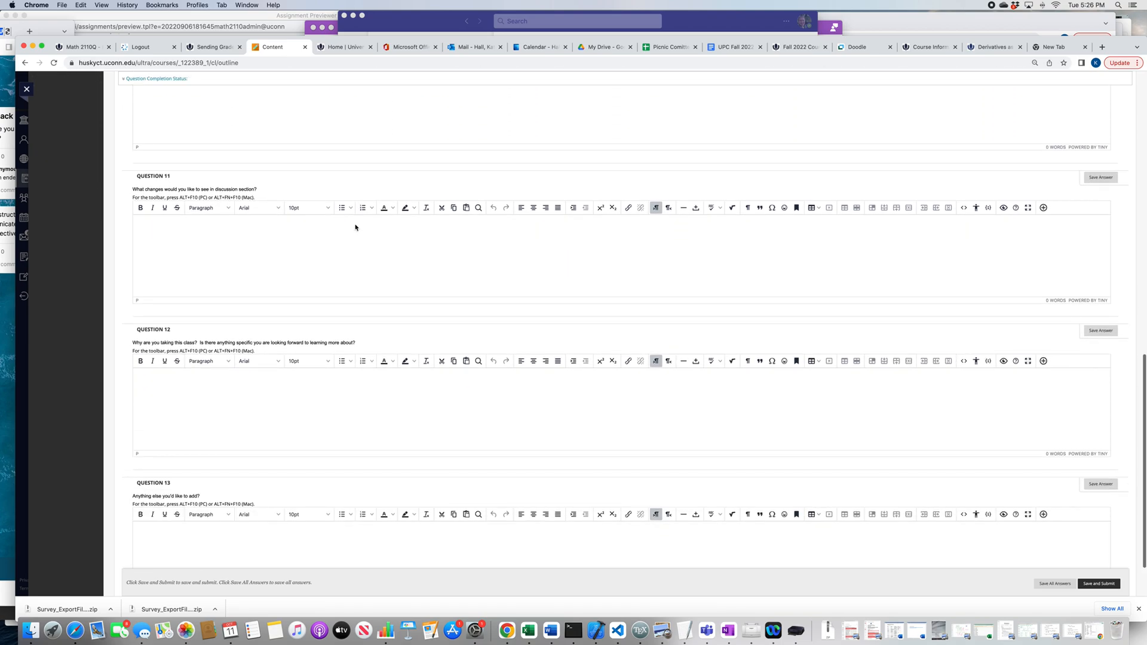
{"action": "scroll", "coordinate": [356, 227], "scroll_direction": "up", "scroll_amount": 10}
{"action": "scroll", "coordinate": [355, 227], "scroll_direction": "up", "scroll_amount": 7}
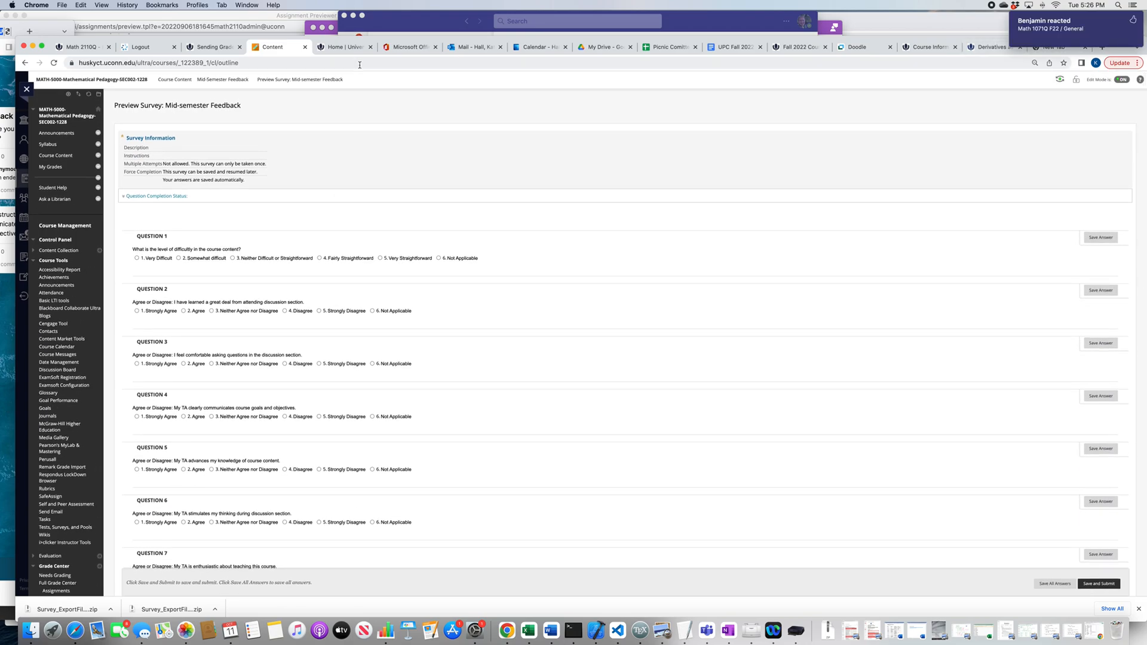
Step: Leave the survey preview for the Mid-Semester Feedback folder and download the survey file from "Download the Survey Here"
{"action": "left_click", "coordinate": [237, 82]}
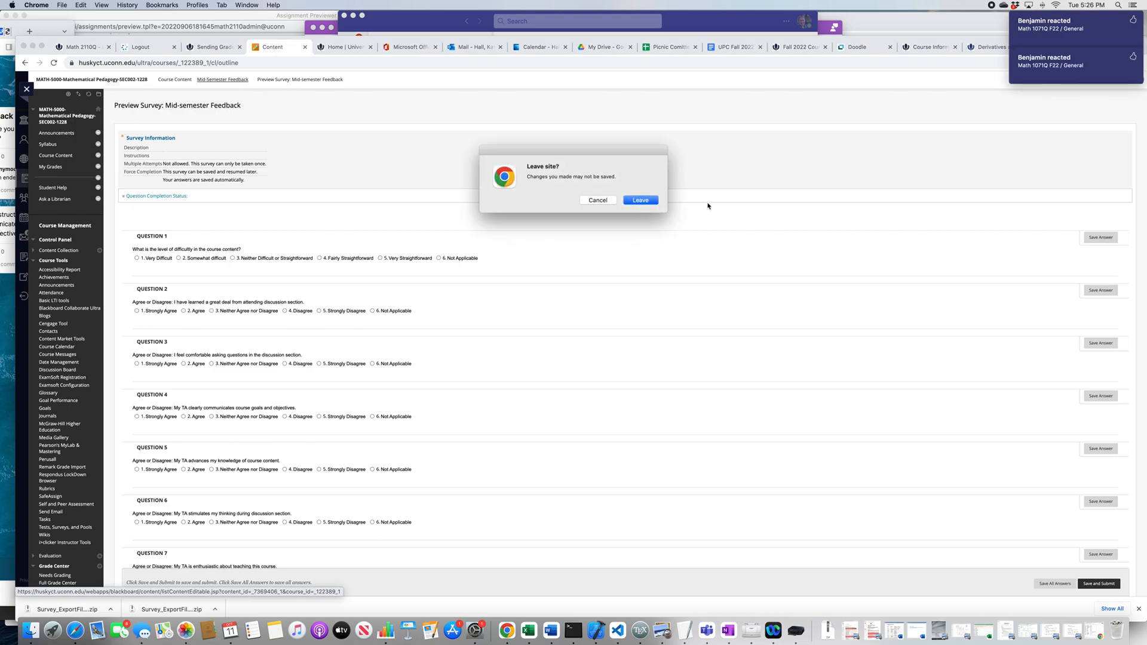
{"action": "left_click", "coordinate": [641, 200]}
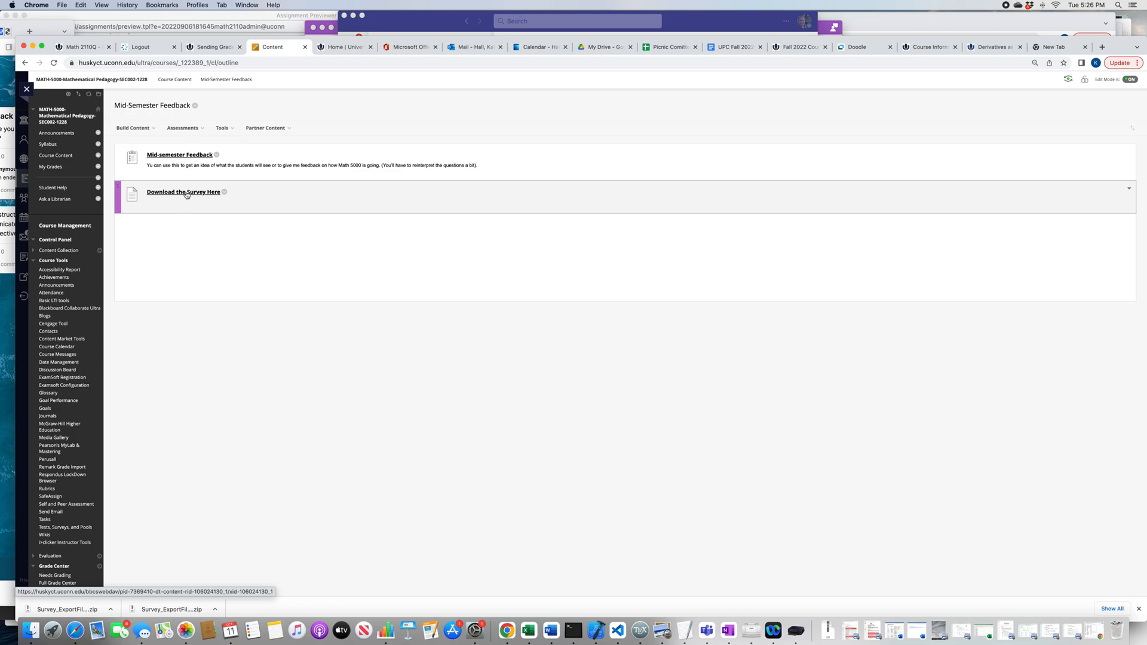
{"action": "left_click", "coordinate": [184, 192]}
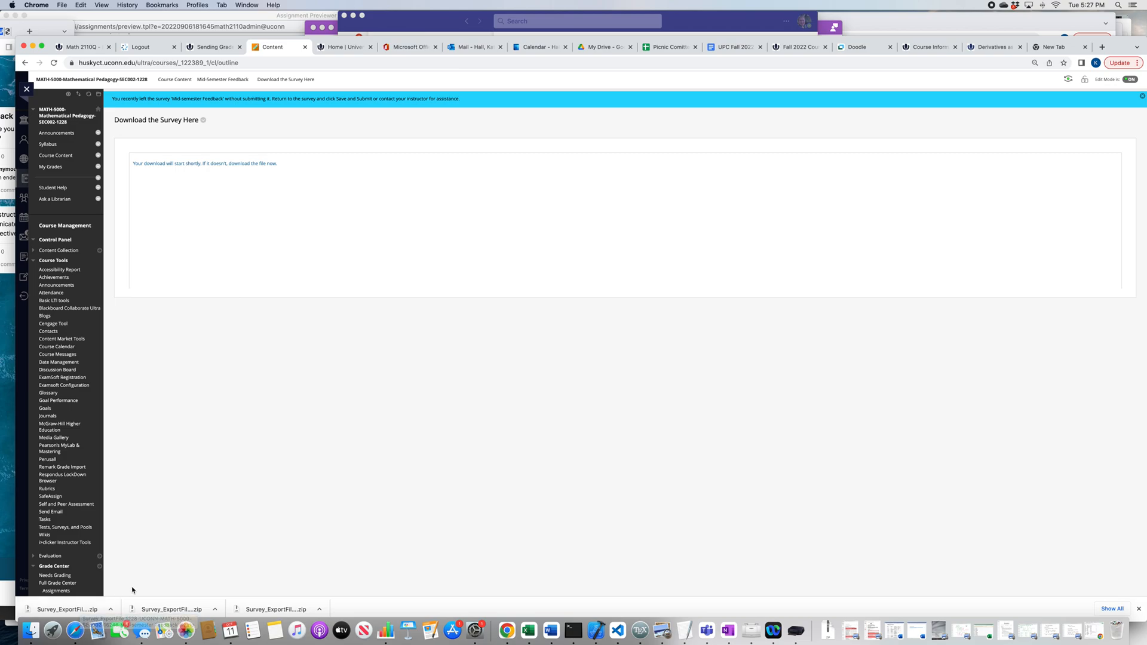
Step: Close the MATH-5000 course and open the Gradescope Workshop Course from the Assorted Dates courses
{"action": "left_click", "coordinate": [26, 90]}
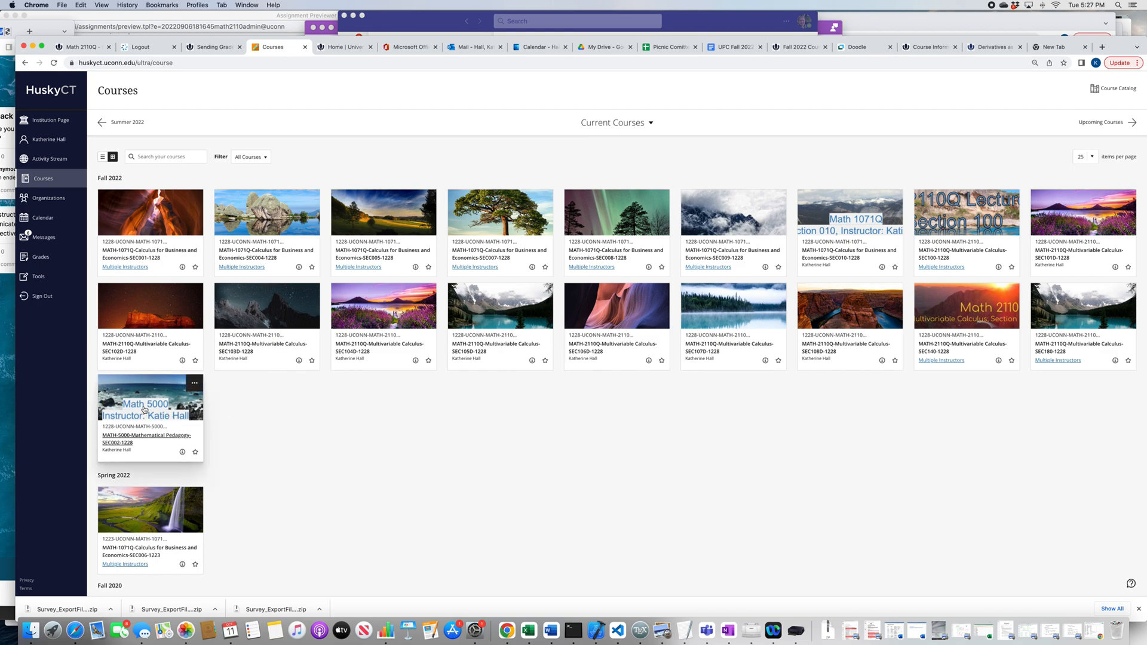
{"action": "scroll", "coordinate": [376, 406], "scroll_direction": "down", "scroll_amount": 3}
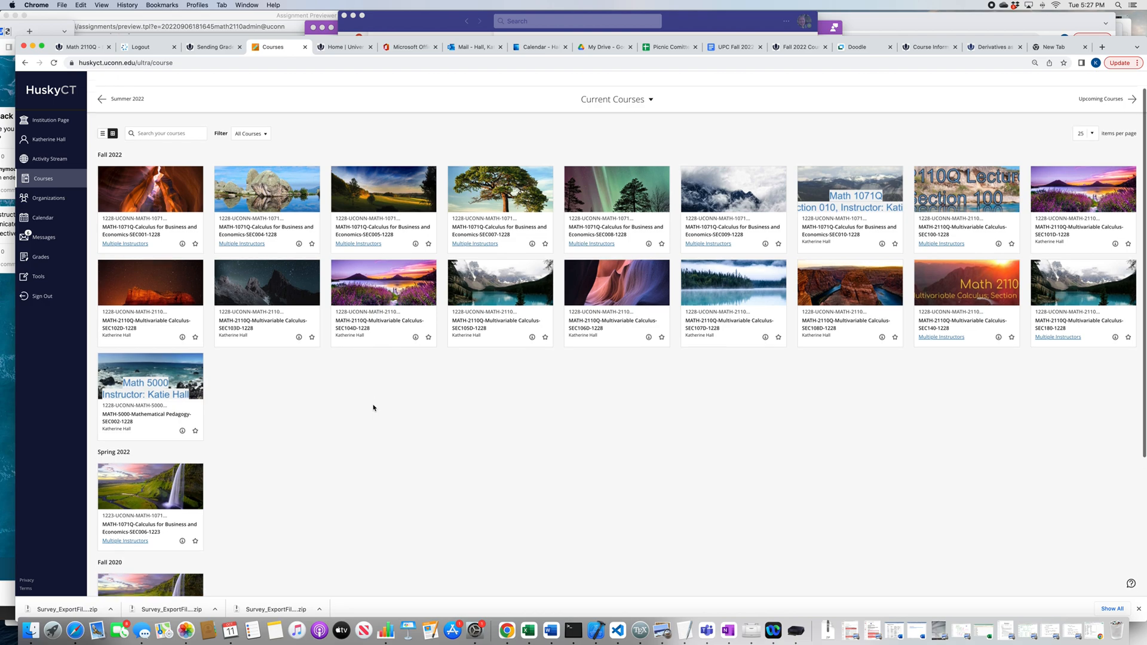
{"action": "scroll", "coordinate": [373, 408], "scroll_direction": "down", "scroll_amount": 5}
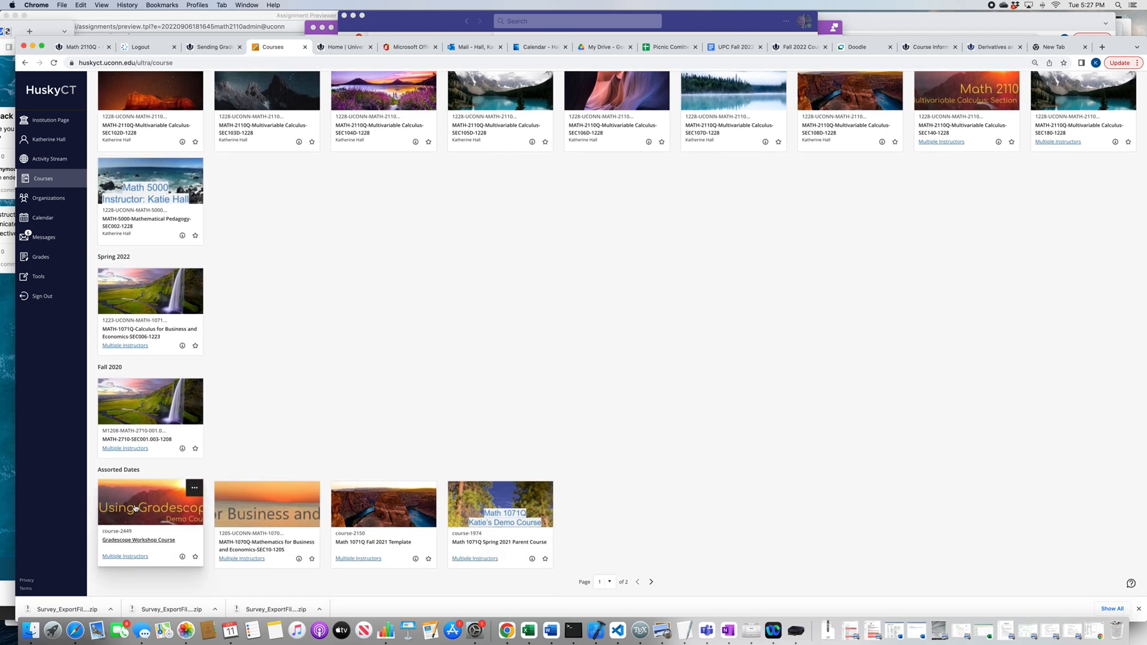
{"action": "left_click", "coordinate": [136, 508]}
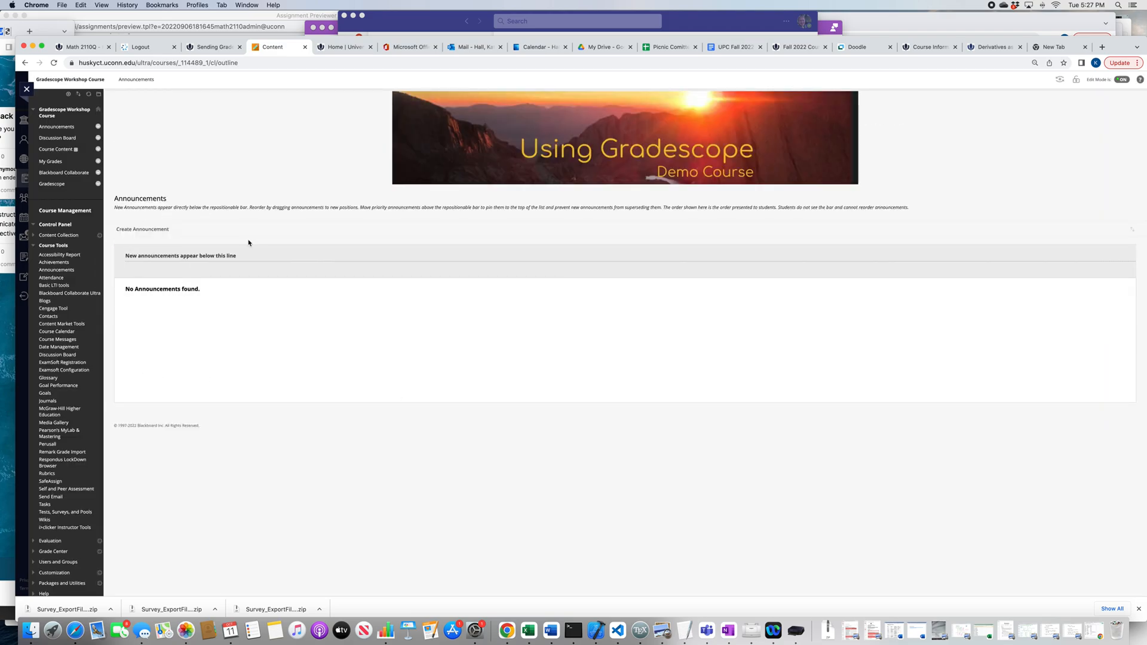
Step: Open the Surveys page among the Gradescope Workshop Course's tests, surveys and pools
{"action": "scroll", "coordinate": [248, 243], "scroll_direction": "down", "scroll_amount": 1}
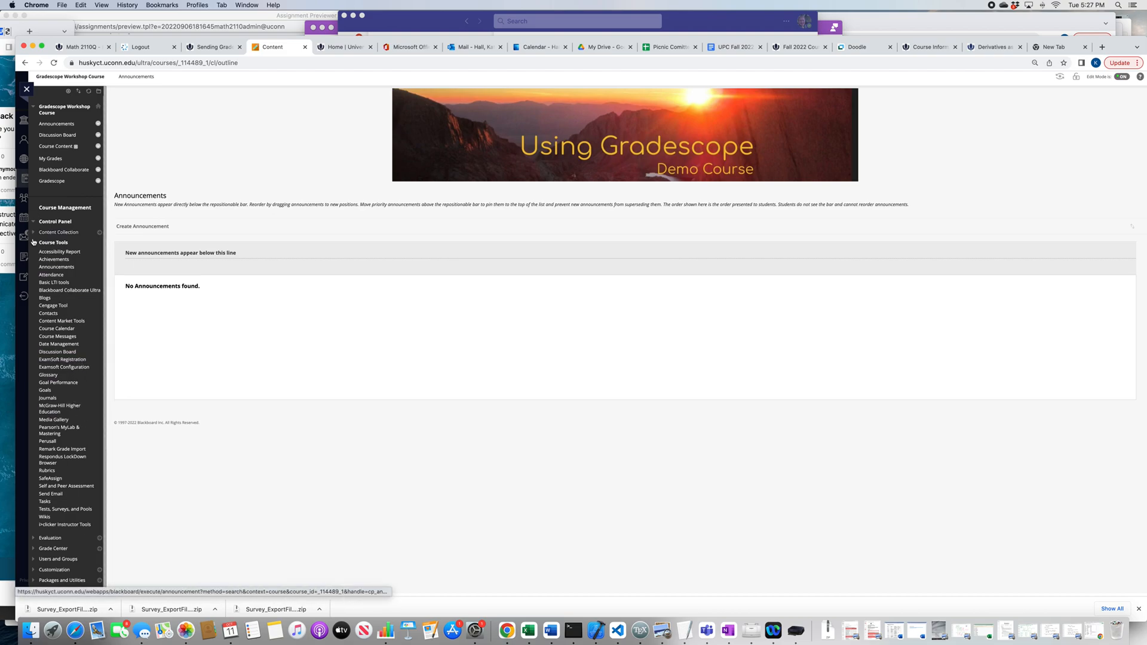
{"action": "left_click", "coordinate": [66, 242]}
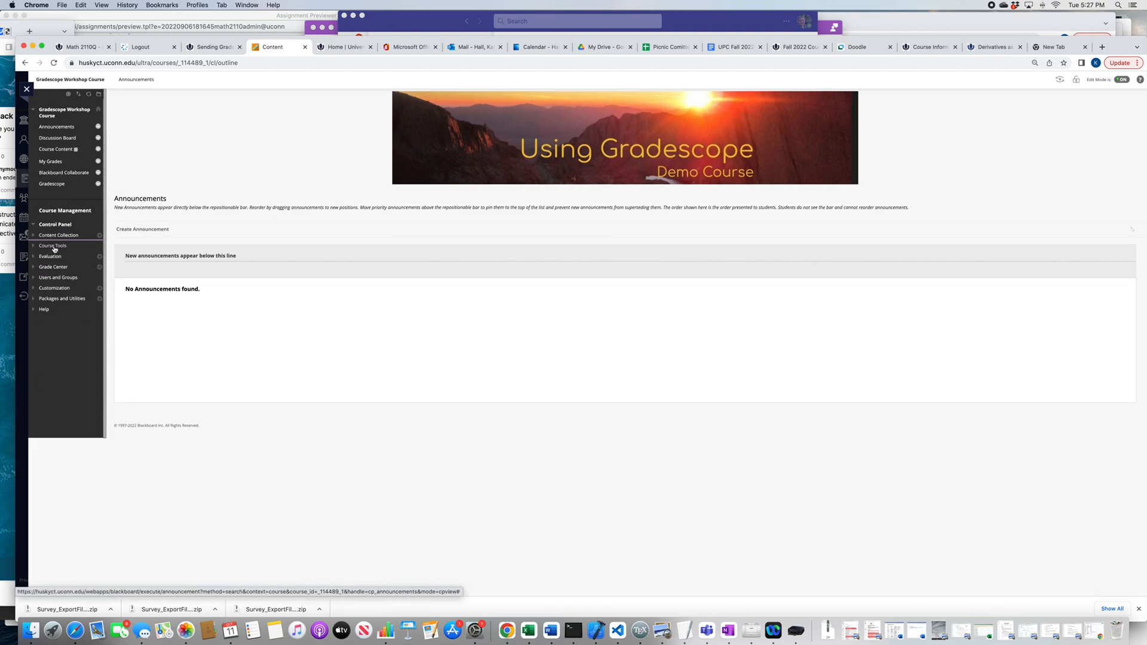
{"action": "left_click", "coordinate": [55, 245]}
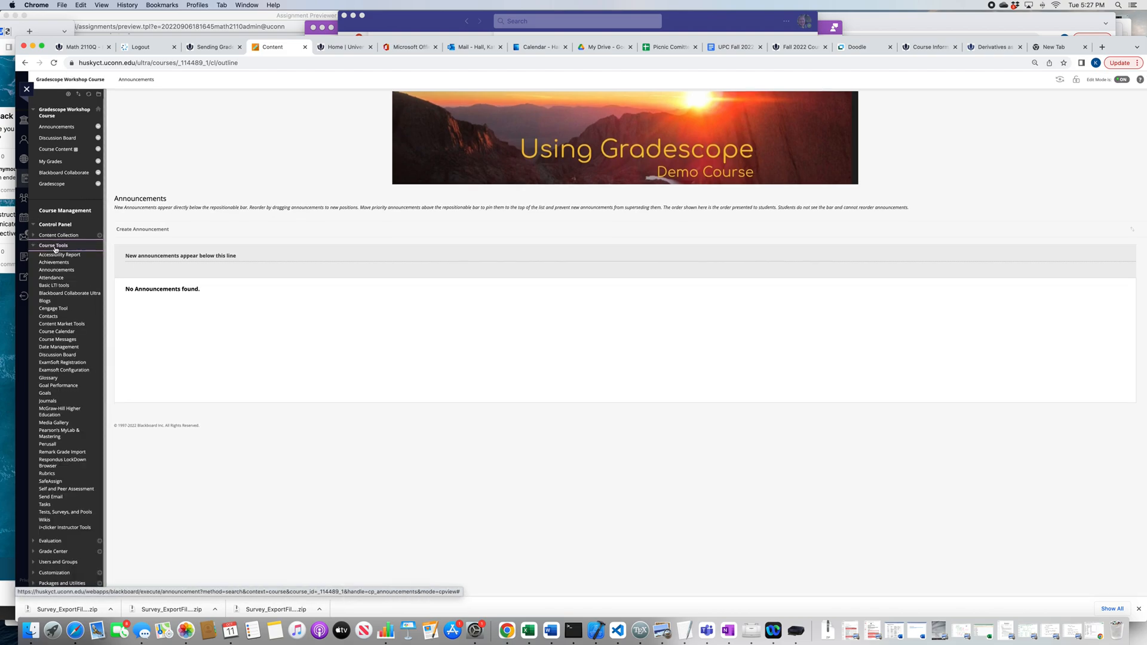
{"action": "left_click", "coordinate": [66, 513]}
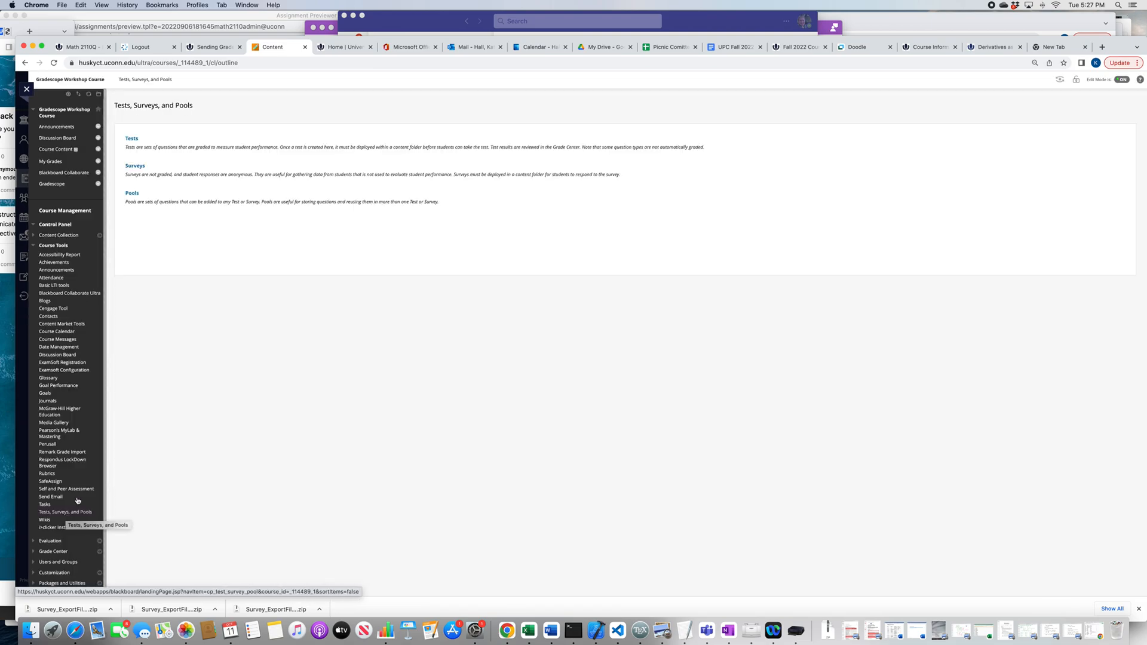
{"action": "left_click", "coordinate": [133, 167]}
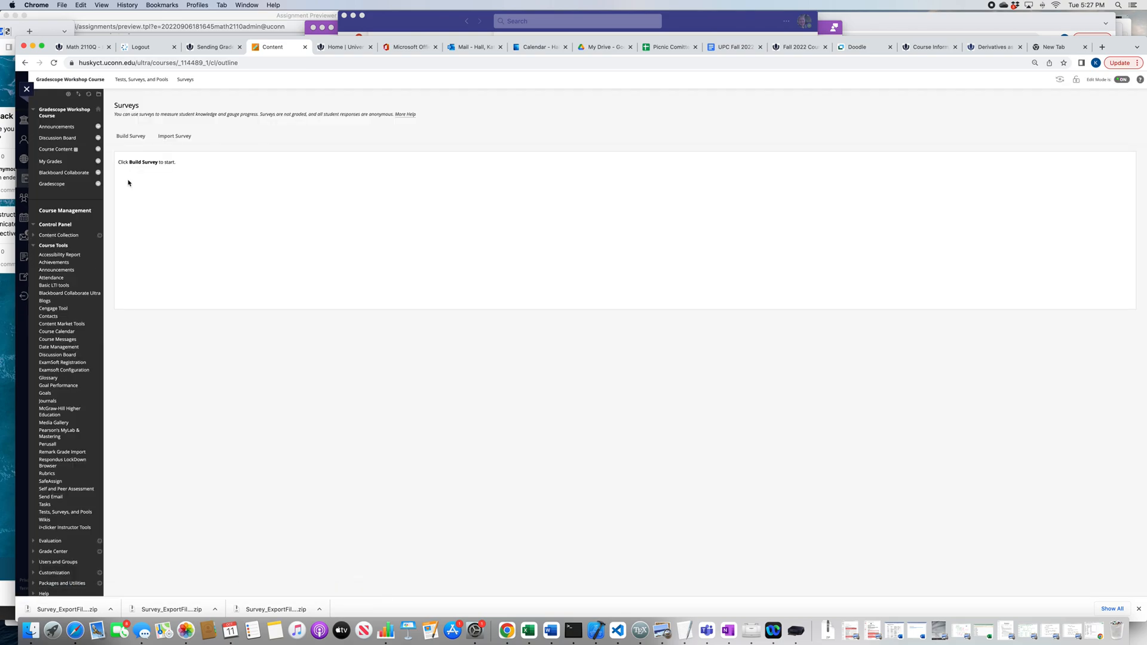
Step: Import the survey package "Survey_ExportFile_1228-UCONN-MATH-5000-SEC002-16246_Mid-semester Feedback (2).zip" from Downloads and return to the survey list
{"action": "left_click", "coordinate": [182, 137]}
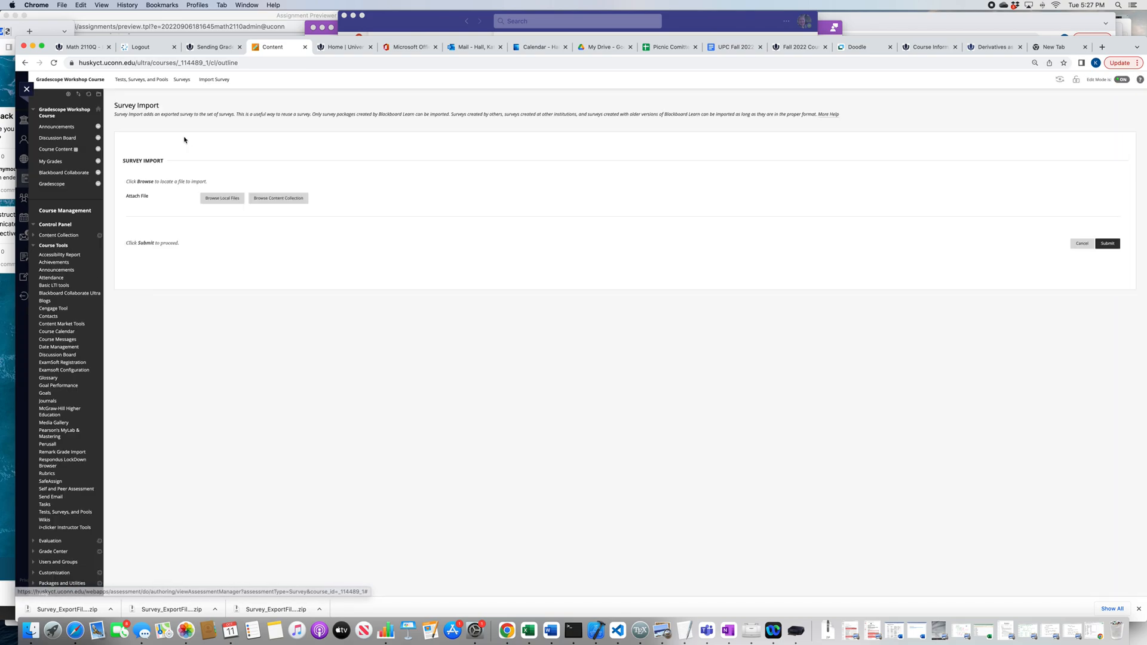
{"action": "left_click", "coordinate": [207, 199]}
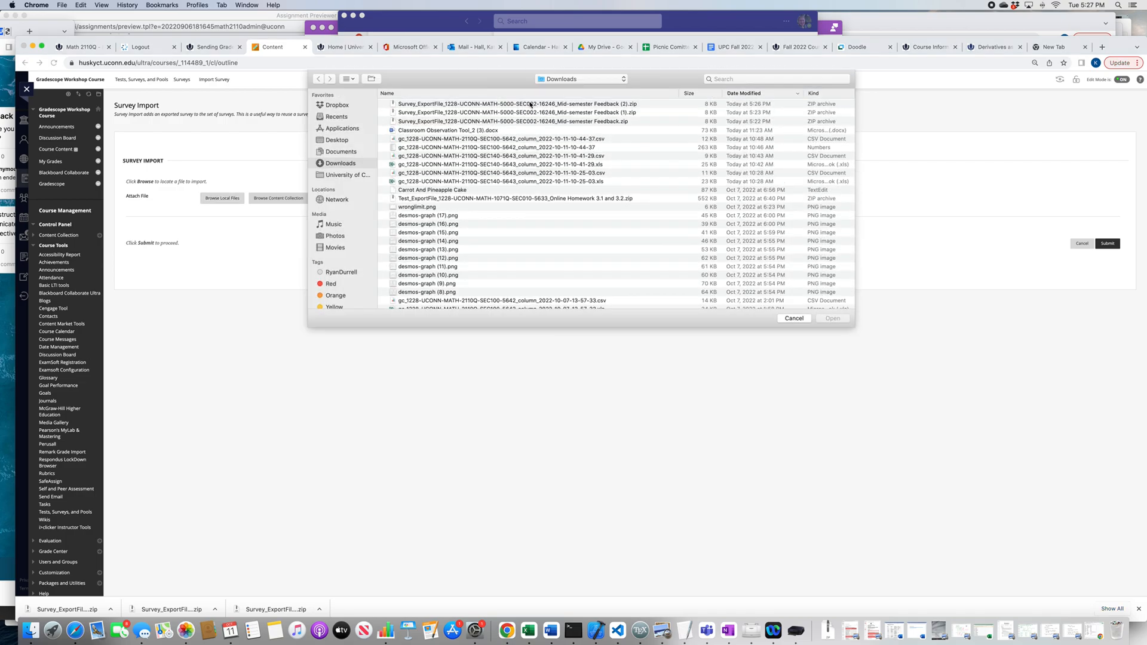
{"action": "left_click", "coordinate": [552, 104]}
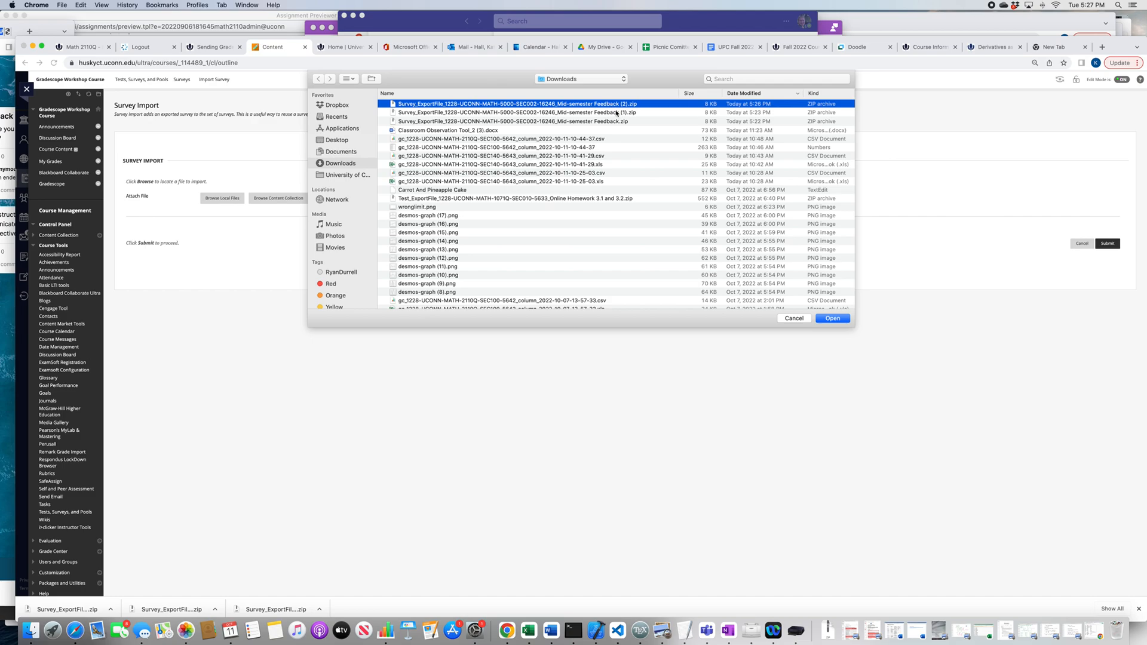
{"action": "left_click", "coordinate": [832, 317]}
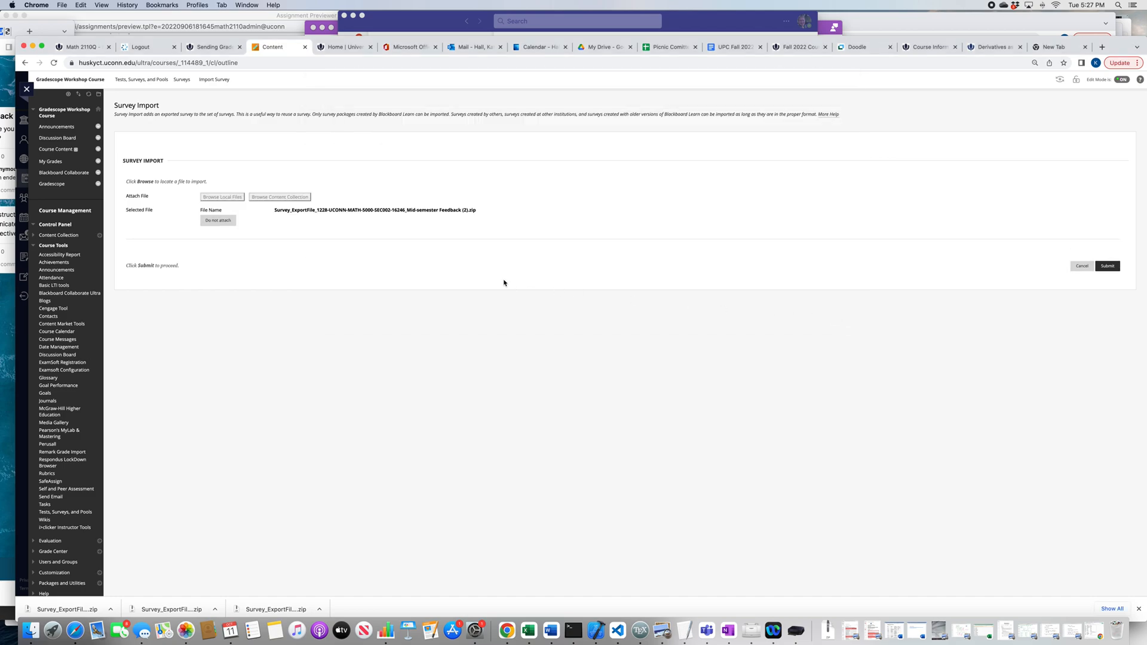
{"action": "left_click", "coordinate": [1108, 267]}
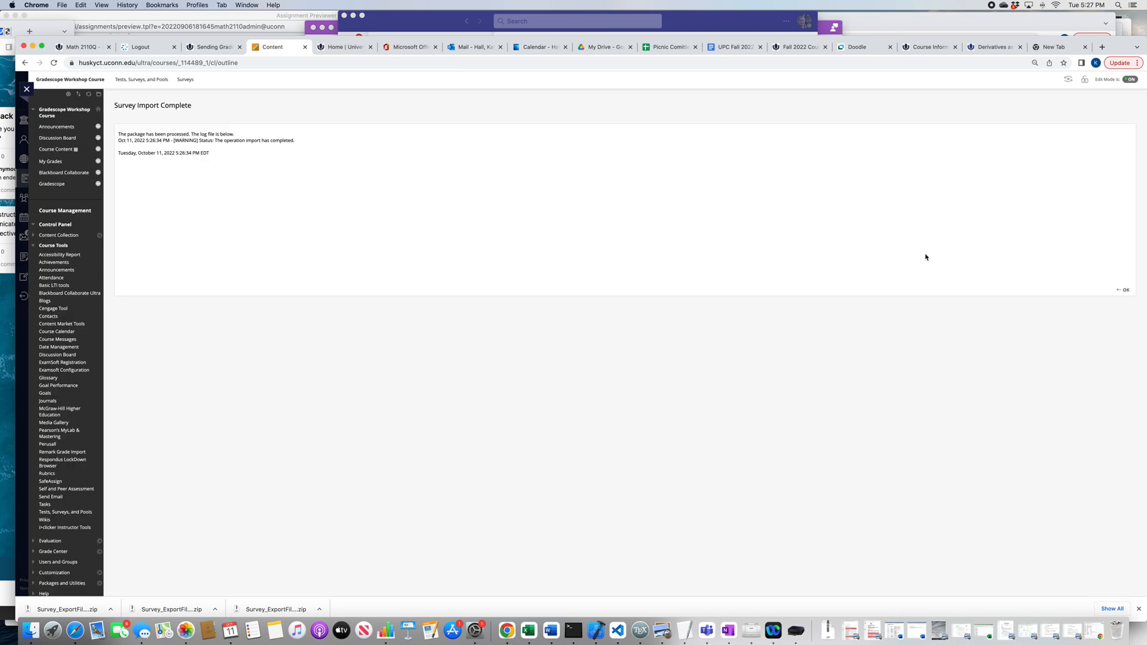
{"action": "left_click", "coordinate": [1123, 290]}
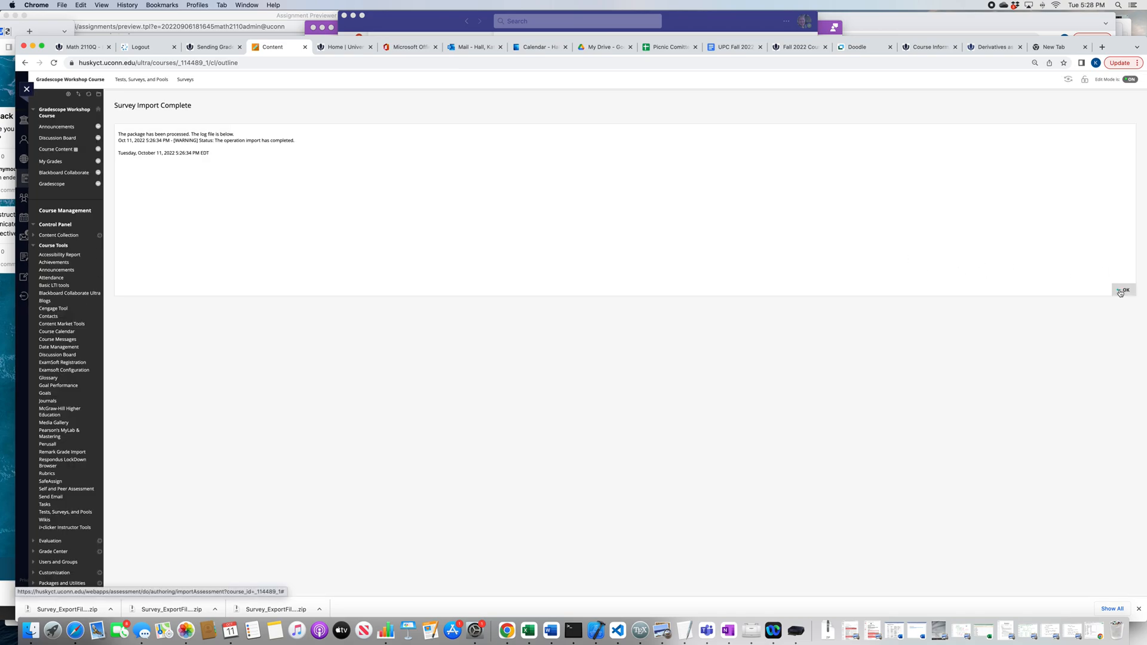
{"action": "mouse_move", "coordinate": [180, 182]}
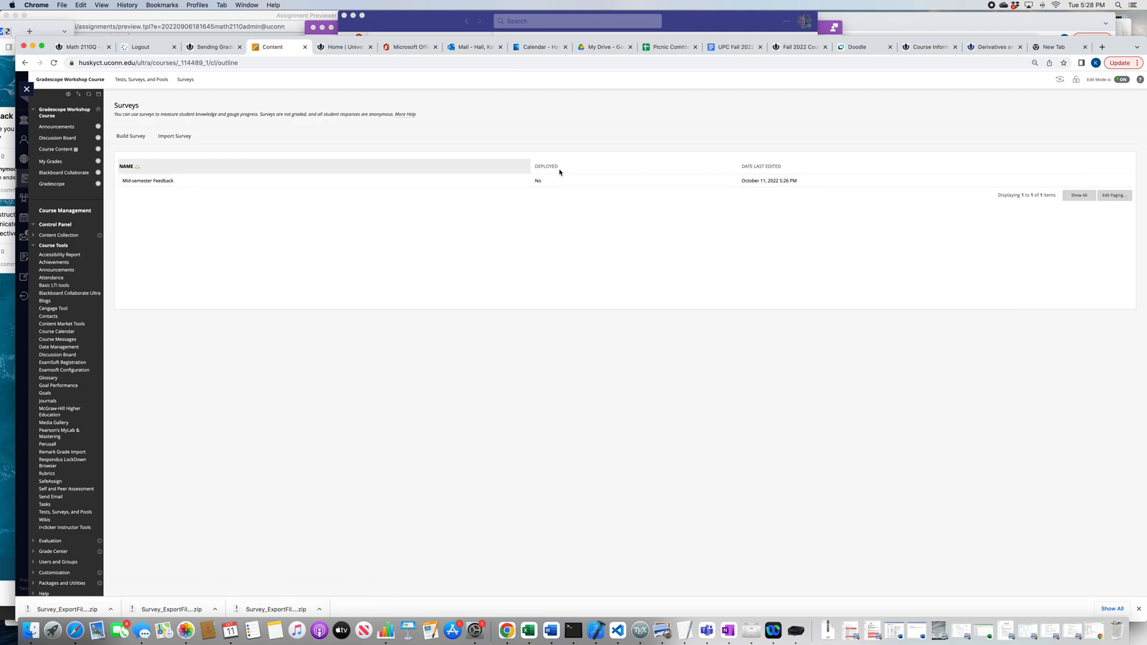
{"action": "left_click_drag", "start_coordinate": [559, 170], "coordinate": [545, 172]}
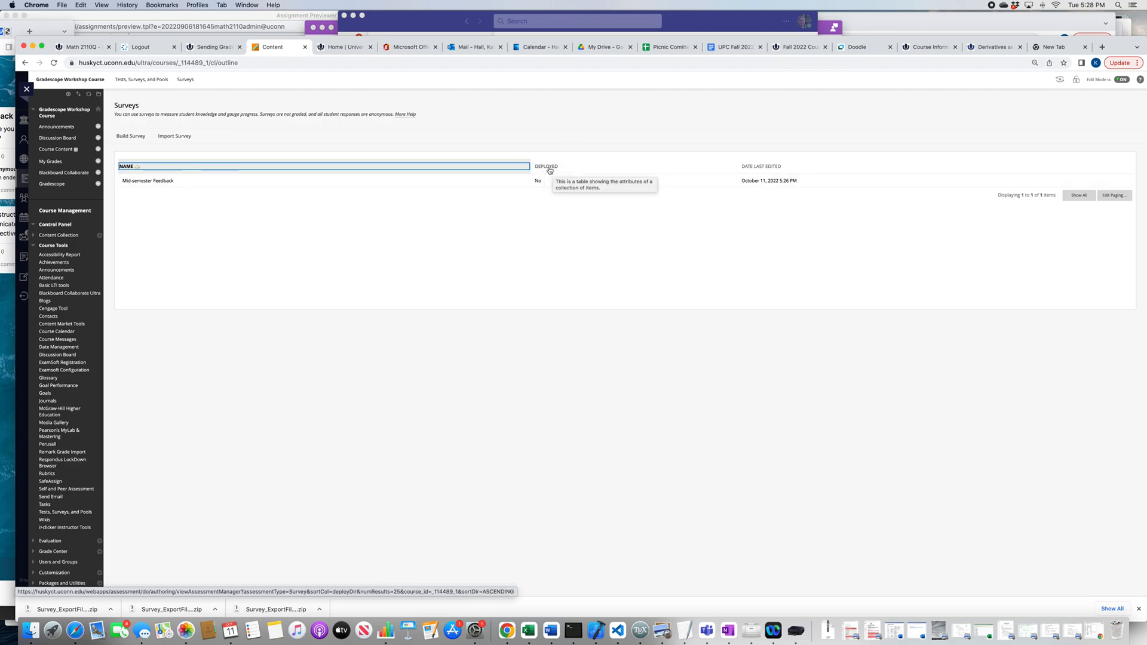
Step: Add the existing Mid-semester Feedback survey to the Course Content area
{"action": "left_click", "coordinate": [55, 151]}
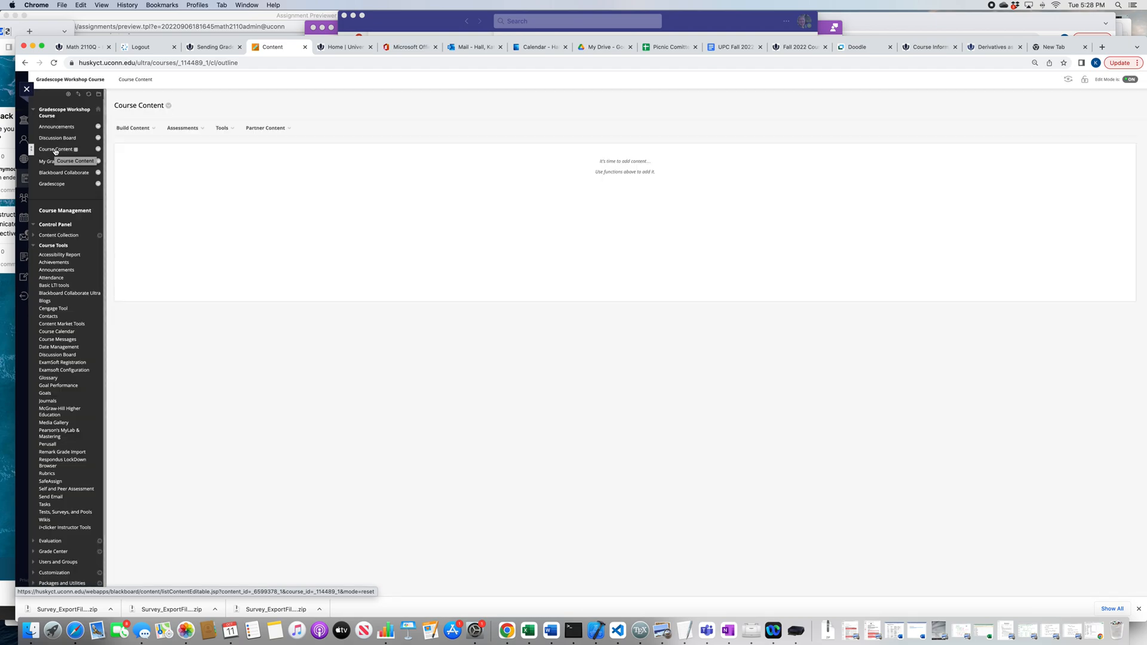
{"action": "left_click", "coordinate": [182, 128]}
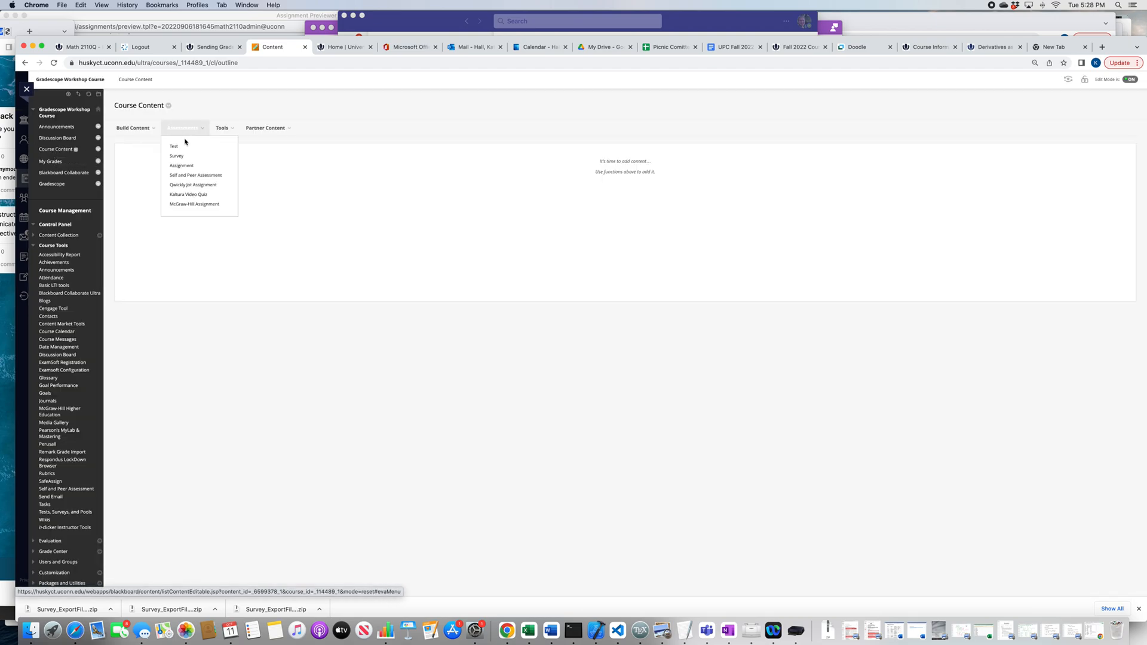
{"action": "left_click", "coordinate": [185, 157]}
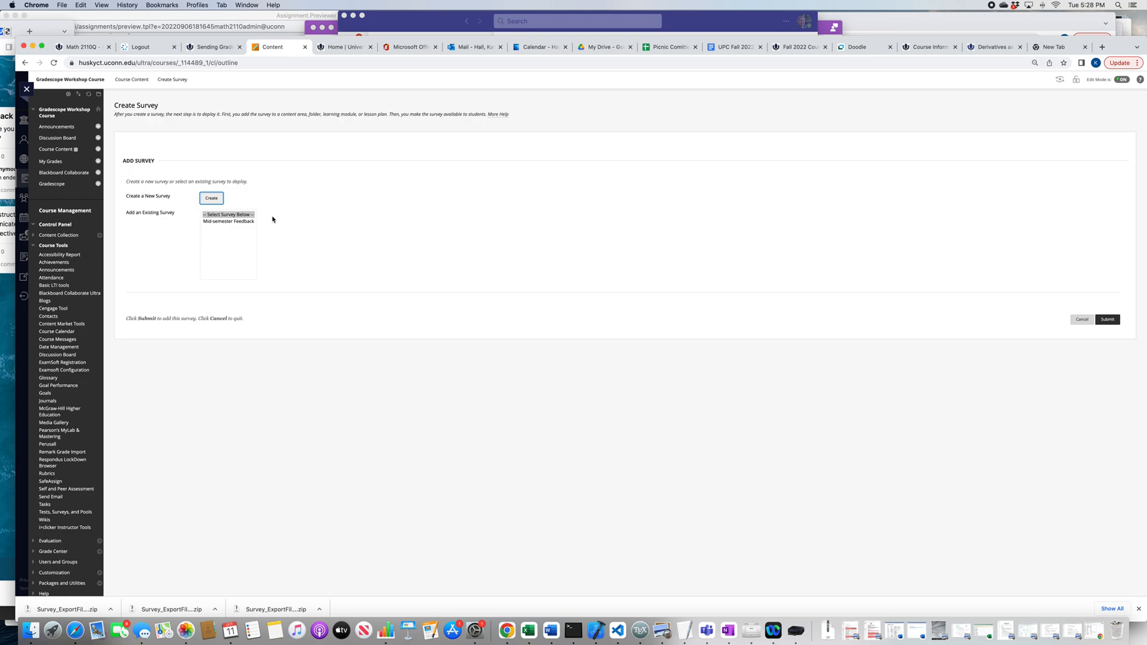
{"action": "left_click", "coordinate": [242, 222]}
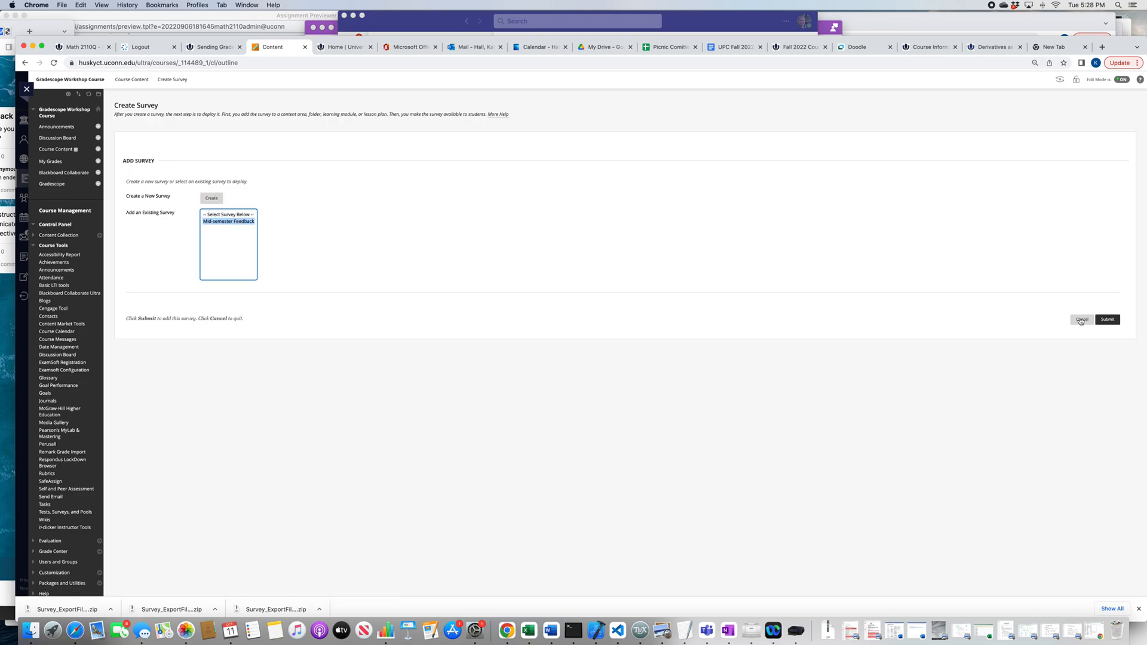
{"action": "left_click", "coordinate": [1110, 321]}
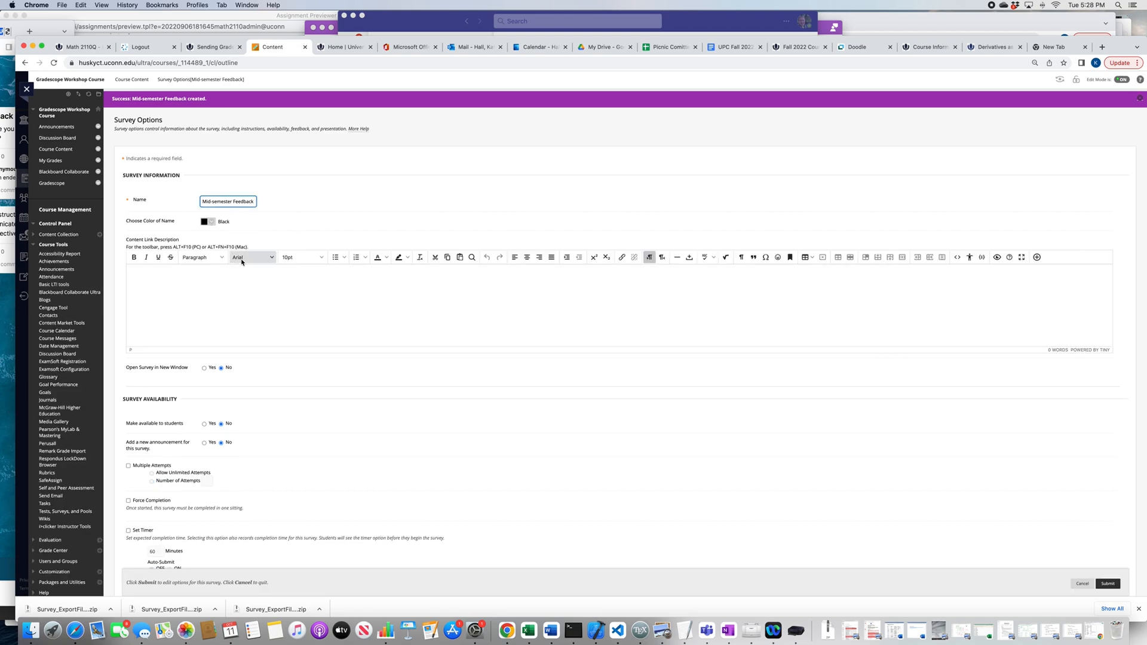
Step: Set the colour of the Mid-semester Feedback survey's name to Light Blue-Violet
{"action": "left_click", "coordinate": [211, 223]}
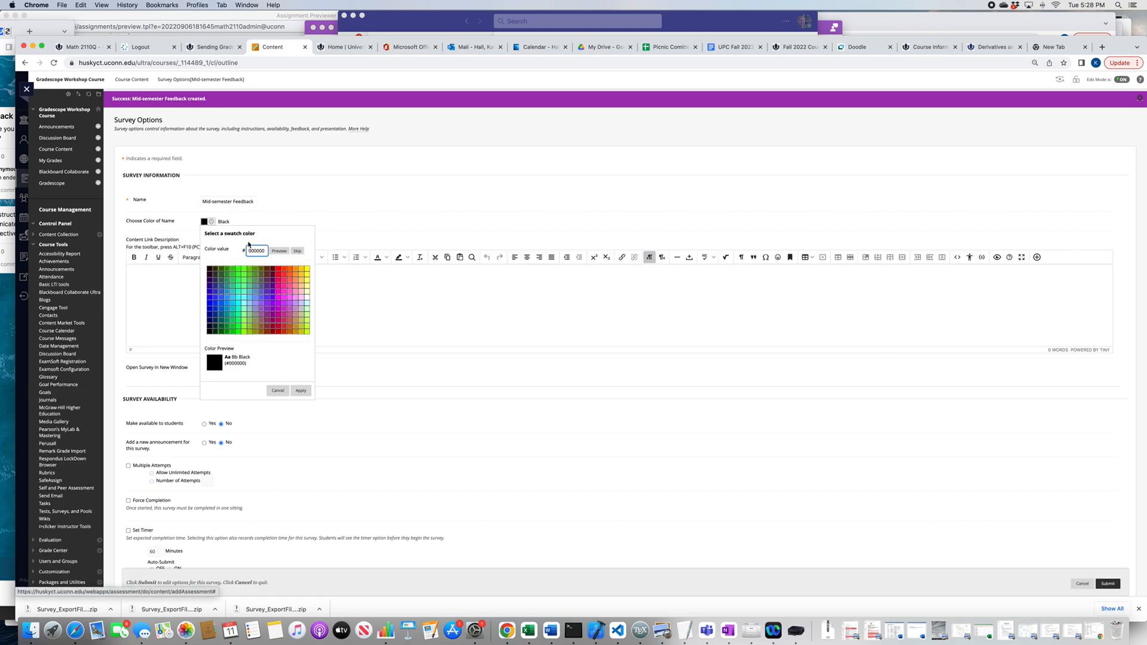
{"action": "left_click", "coordinate": [267, 299]}
{"action": "left_click", "coordinate": [300, 390]}
Step: Set the survey to open in a new window and make it available to students
{"action": "scroll", "coordinate": [220, 302], "scroll_direction": "down", "scroll_amount": 3}
{"action": "left_click", "coordinate": [204, 285]}
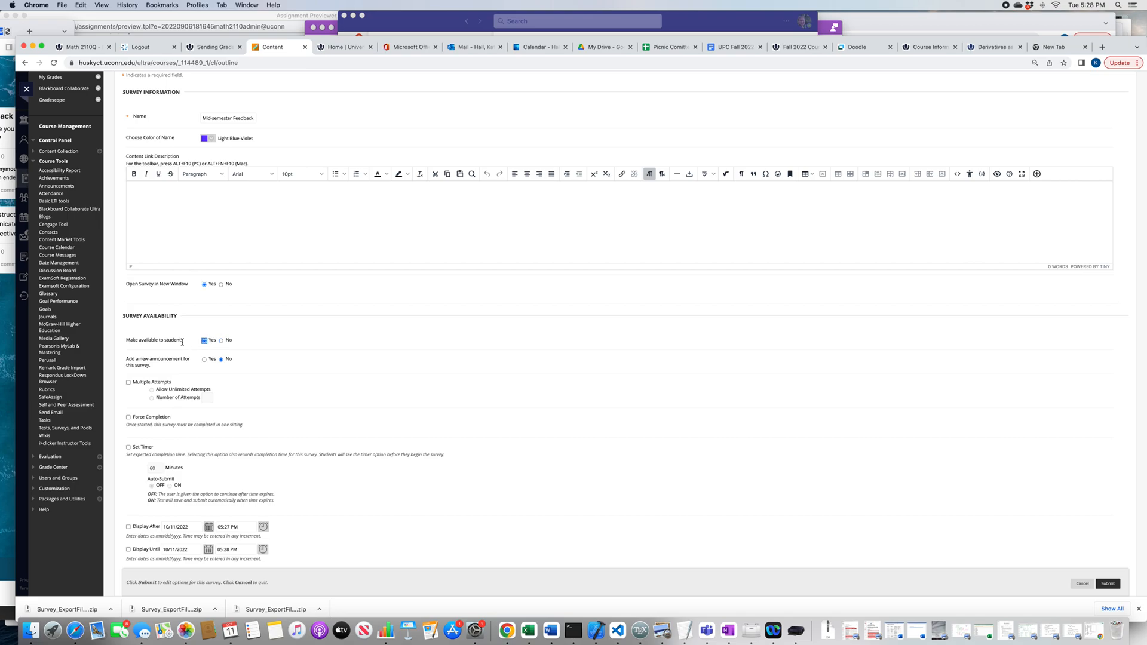
{"action": "left_click_drag", "start_coordinate": [148, 340], "coordinate": [231, 343]}
{"action": "left_click", "coordinate": [250, 342]}
Step: Enable a due date for the survey and set it to 10/18/2022 at 11:59 PM
{"action": "scroll", "coordinate": [257, 338], "scroll_direction": "down", "scroll_amount": 3}
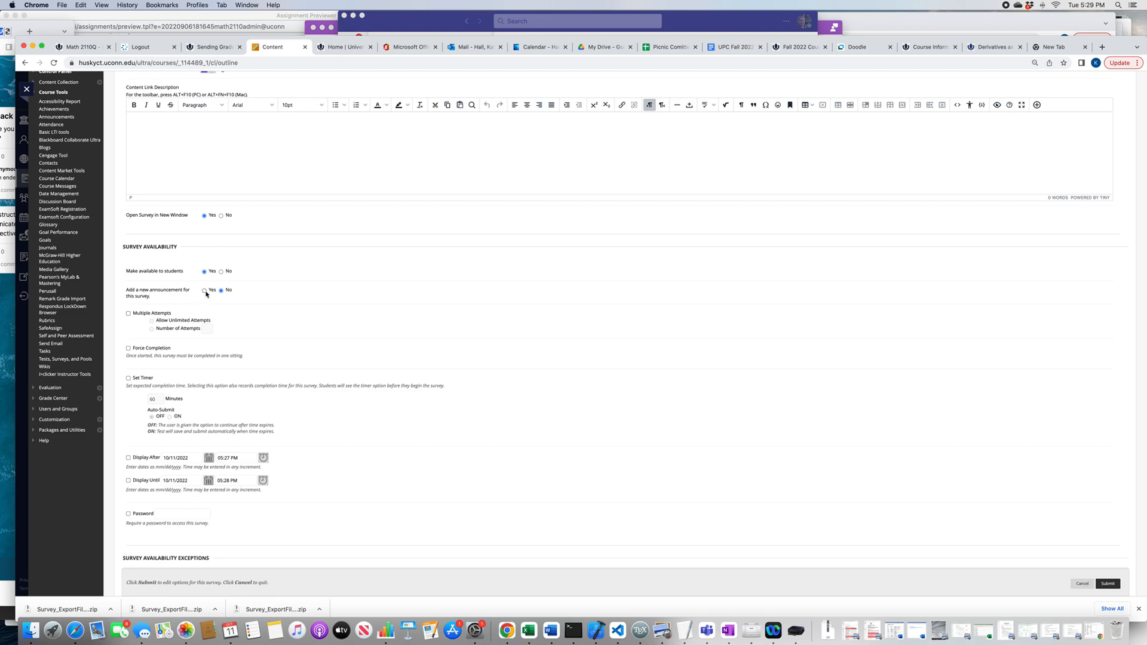
{"action": "scroll", "coordinate": [263, 345], "scroll_direction": "down", "scroll_amount": 3}
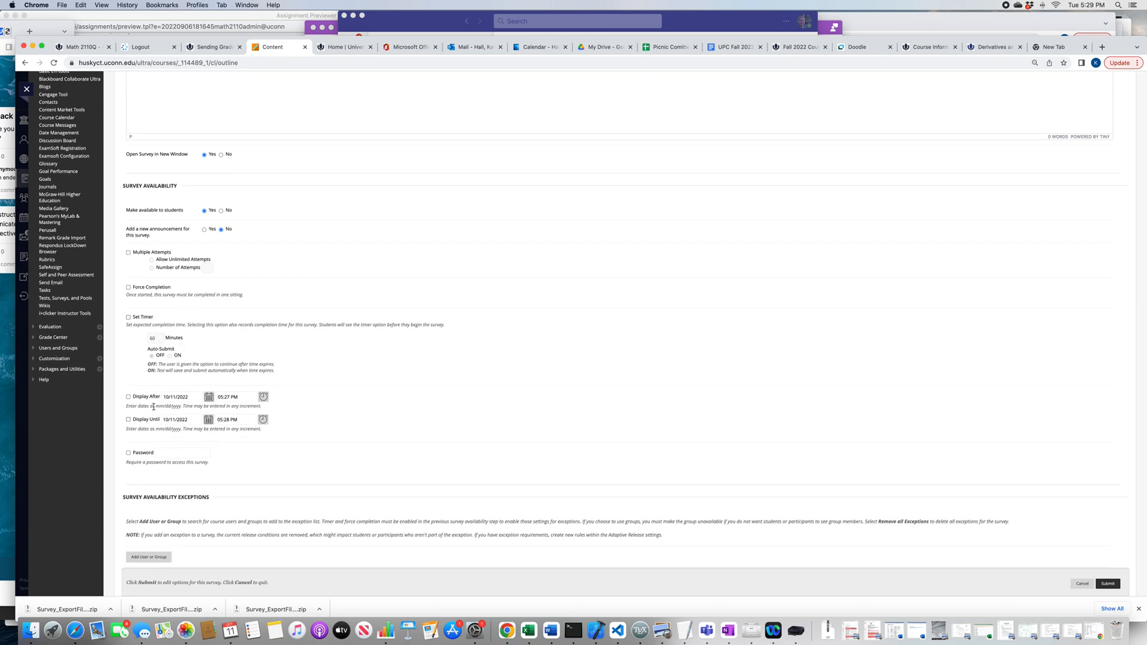
{"action": "scroll", "coordinate": [201, 406], "scroll_direction": "down", "scroll_amount": 6}
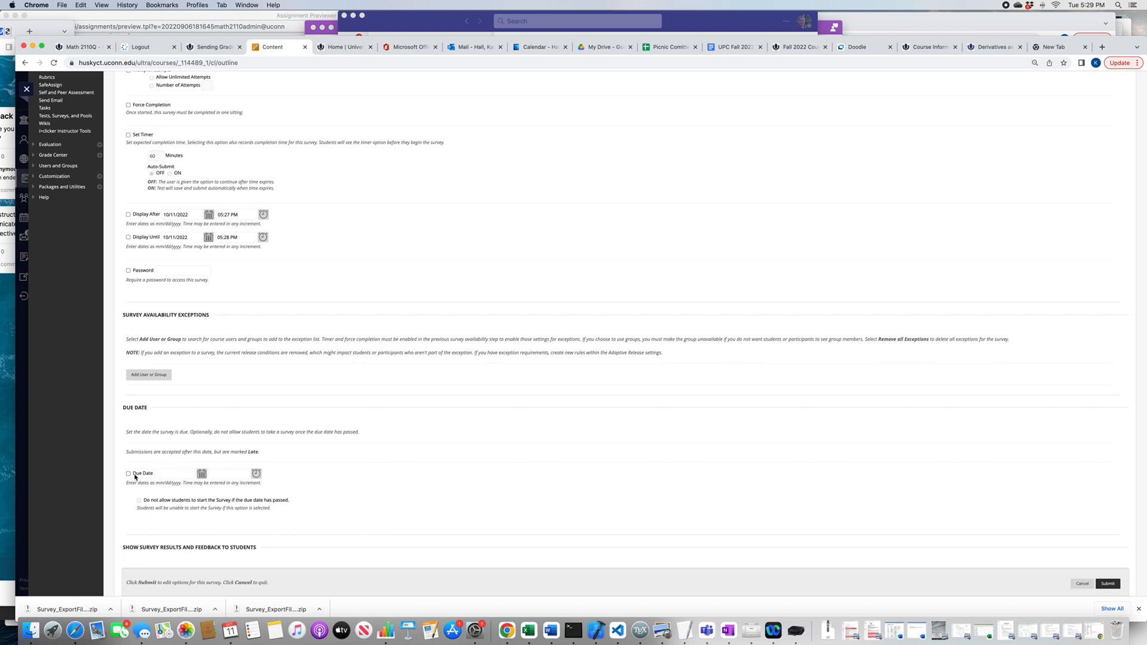
{"action": "left_click", "coordinate": [128, 474]}
{"action": "left_click", "coordinate": [202, 473]}
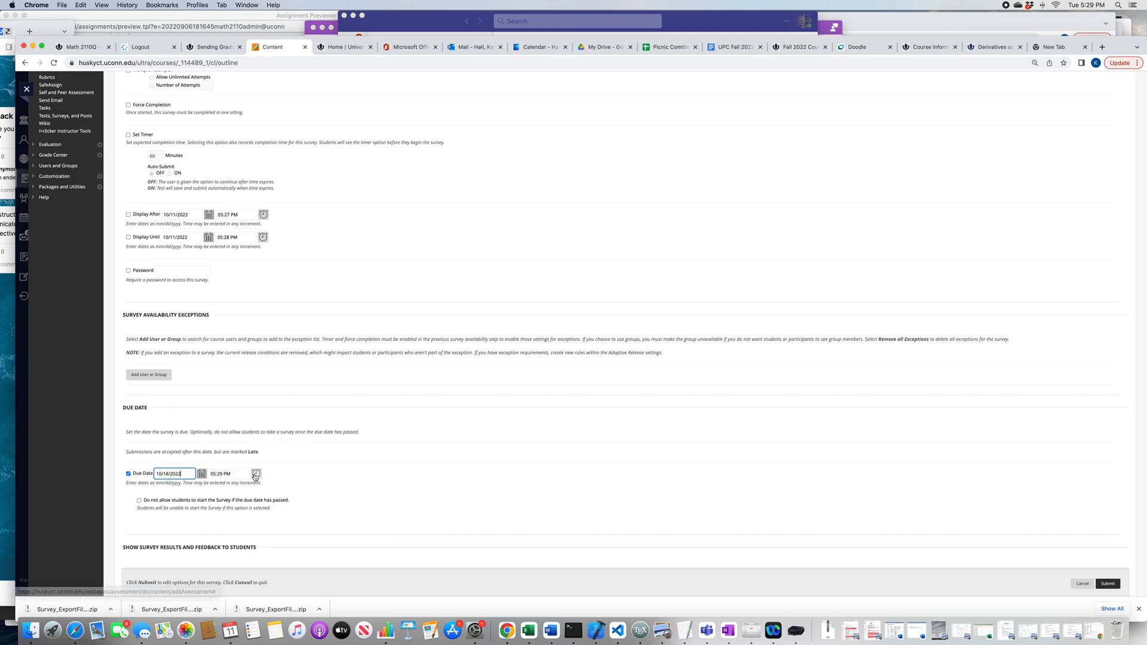
{"action": "left_click", "coordinate": [256, 473]}
{"action": "scroll", "coordinate": [263, 454], "scroll_direction": "down", "scroll_amount": 15}
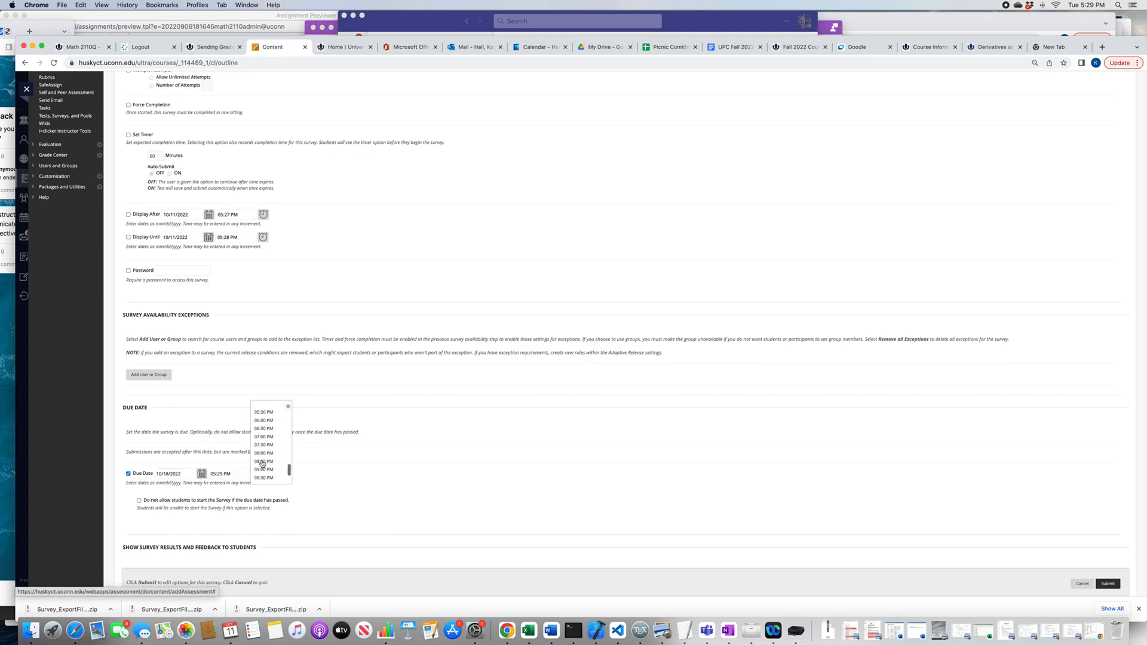
{"action": "left_click", "coordinate": [263, 465]}
{"action": "left_click", "coordinate": [326, 463]}
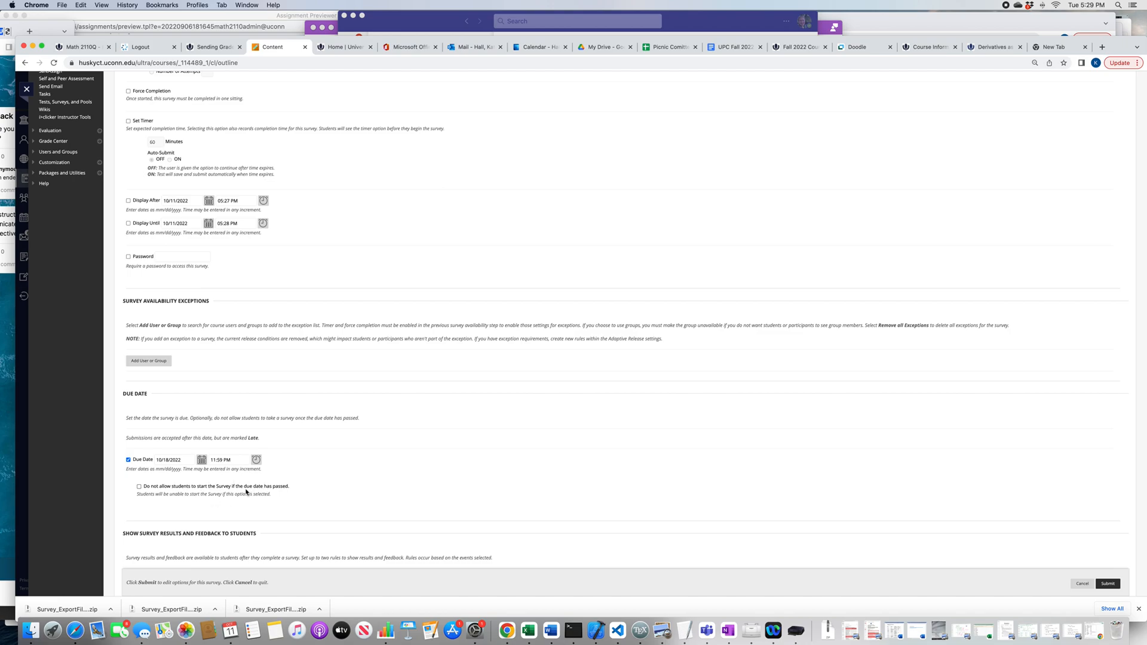
Step: Check the results, feedback and presentation settings and submit the survey options, returning to Course Content
{"action": "scroll", "coordinate": [212, 495], "scroll_direction": "down", "scroll_amount": 3}
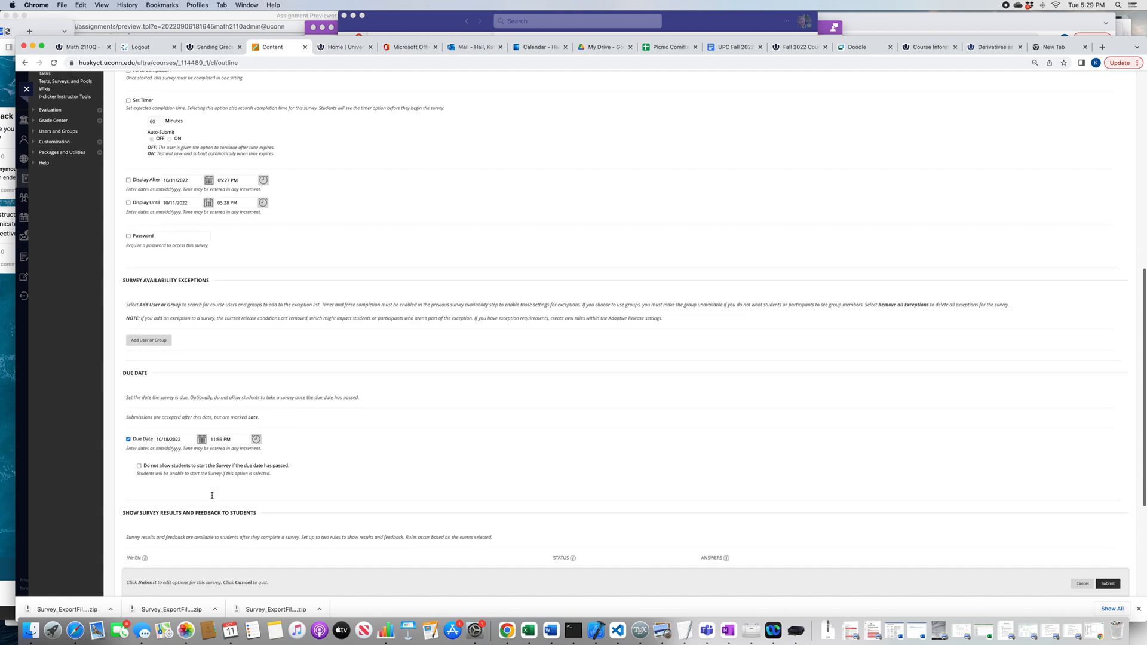
{"action": "scroll", "coordinate": [212, 495], "scroll_direction": "down", "scroll_amount": 5}
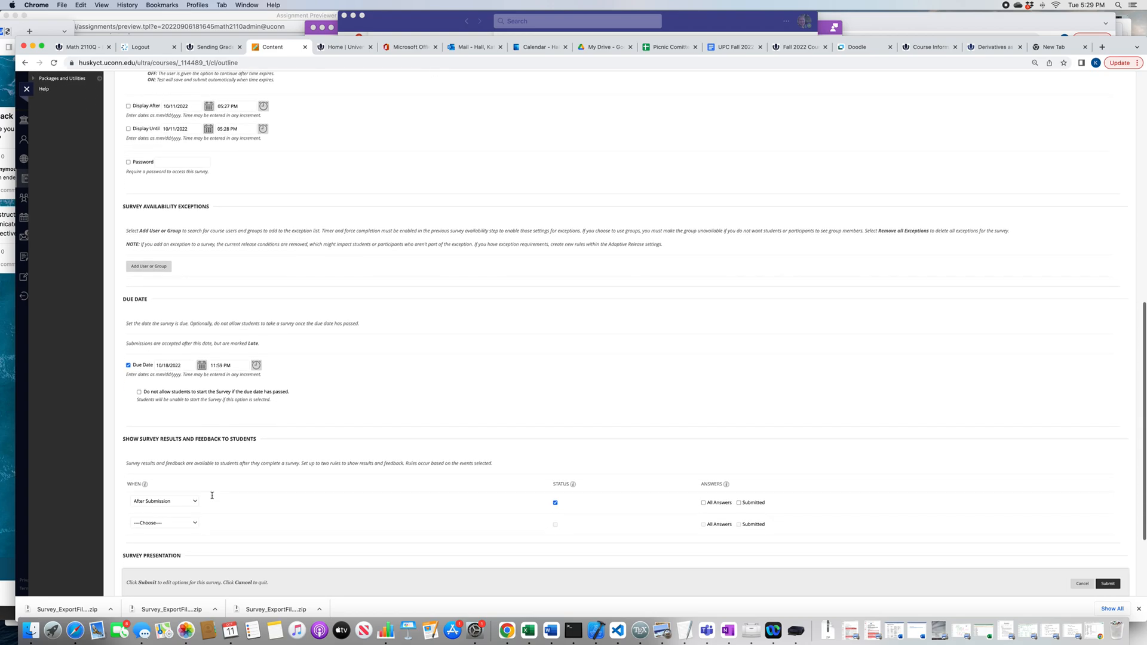
{"action": "scroll", "coordinate": [212, 498], "scroll_direction": "down", "scroll_amount": 1}
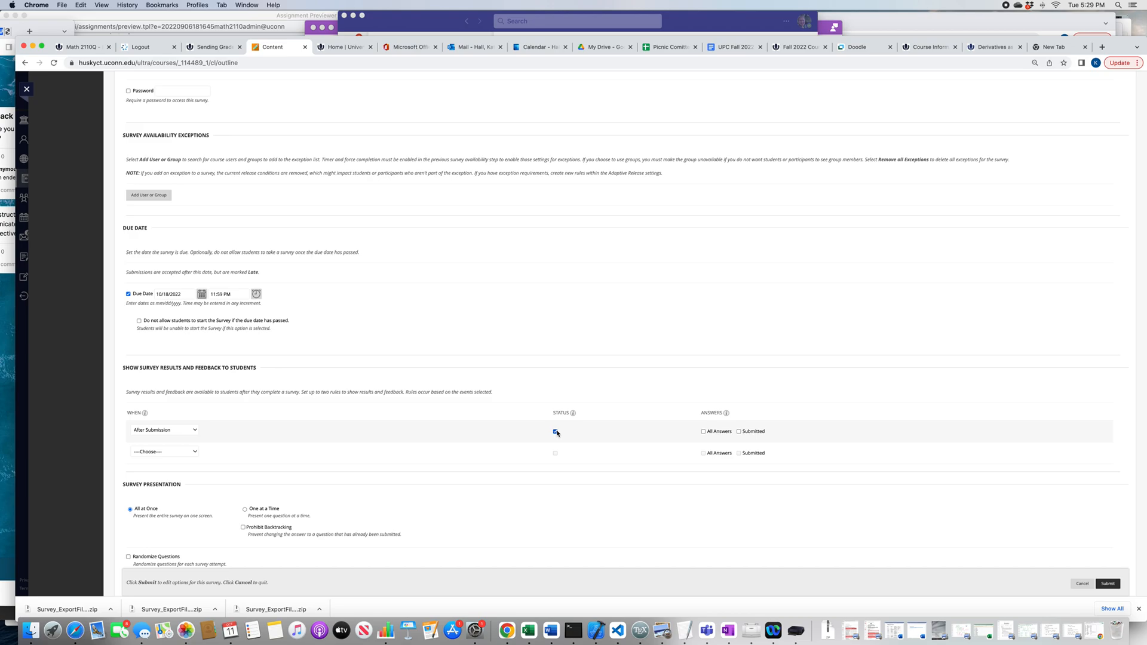
{"action": "scroll", "coordinate": [557, 433], "scroll_direction": "down", "scroll_amount": 2}
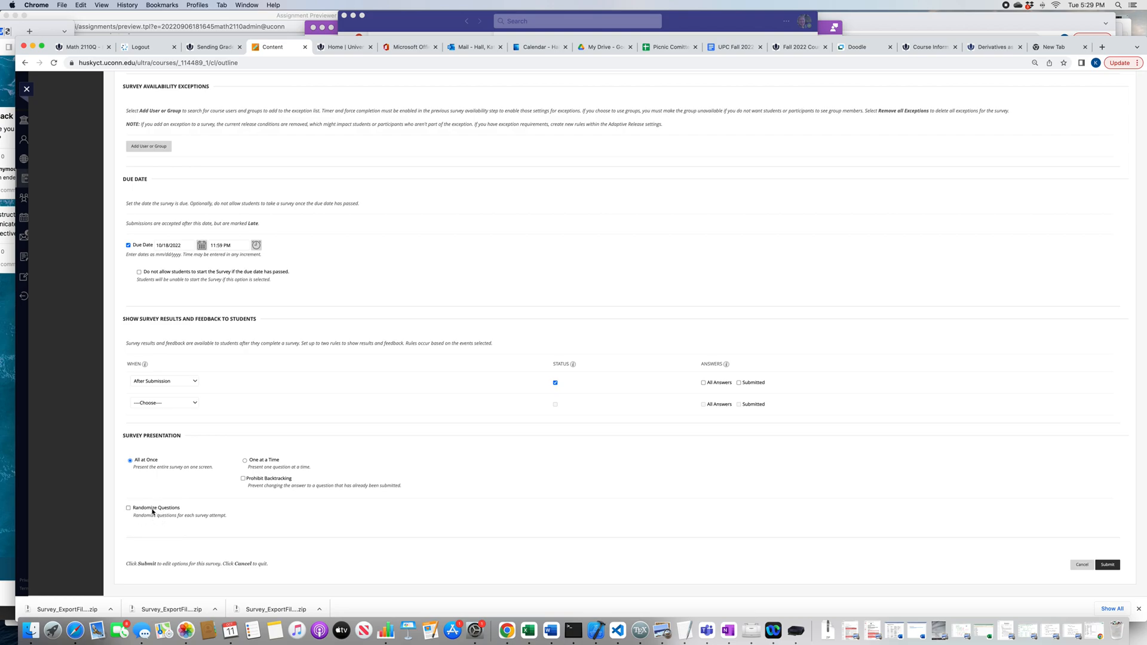
{"action": "left_click", "coordinate": [1106, 564]}
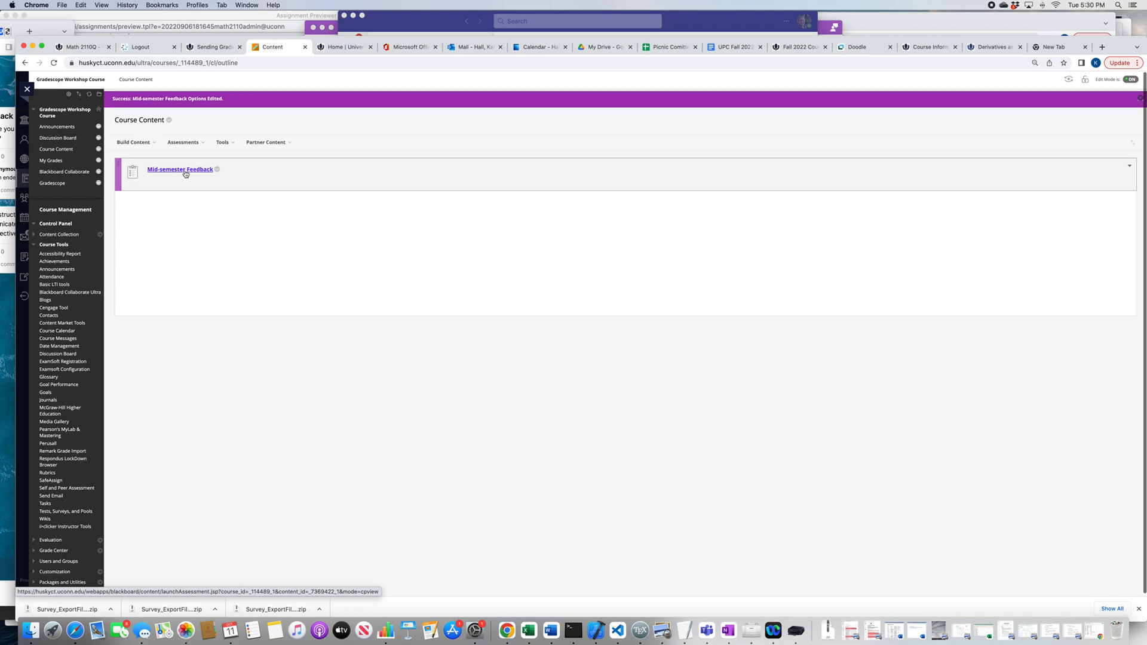
{"action": "scroll", "coordinate": [185, 173], "scroll_direction": "down", "scroll_amount": 1}
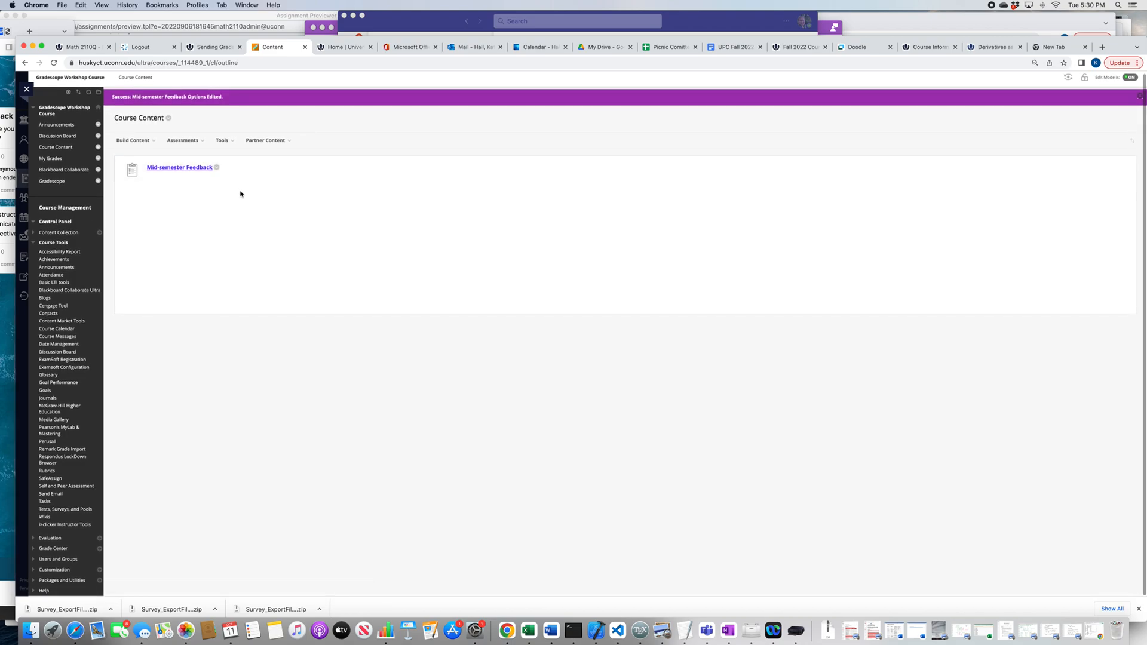
{"action": "scroll", "coordinate": [241, 194], "scroll_direction": "up", "scroll_amount": 1}
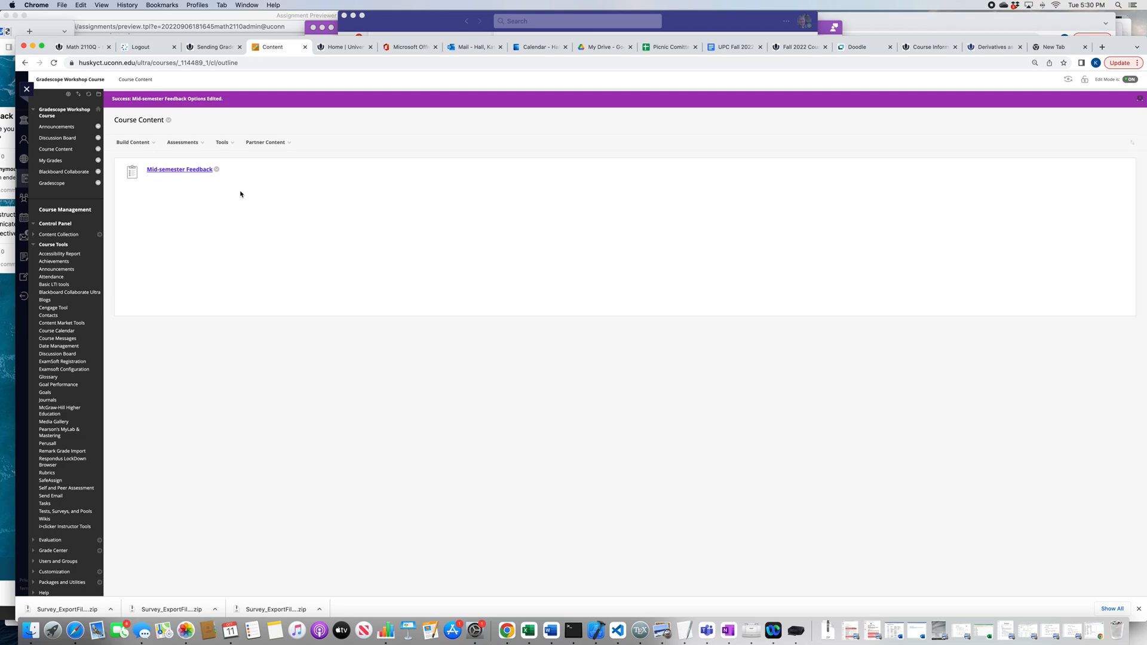